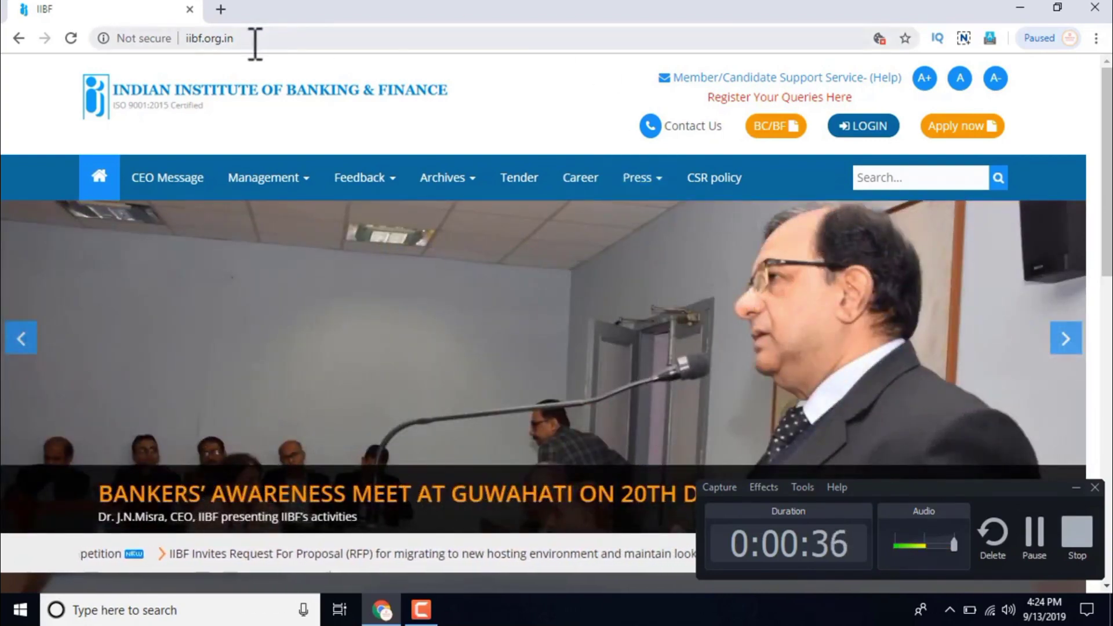
Open the BC/BF application for non-members and go to the registration form for candidates who have not registered
drag(255, 44, 298, 46)
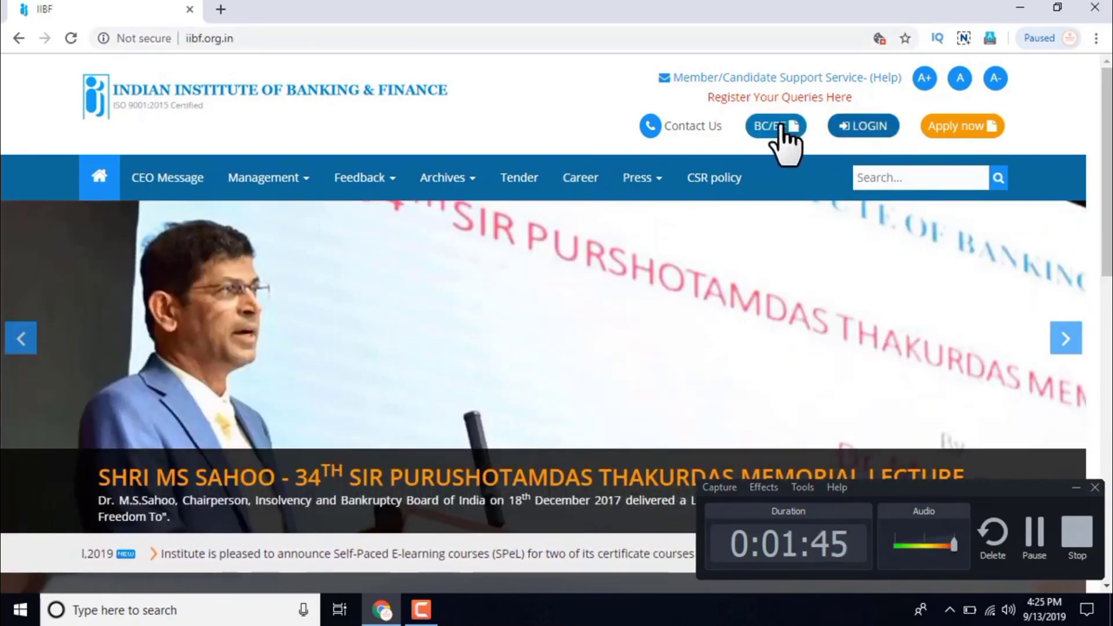
click(779, 128)
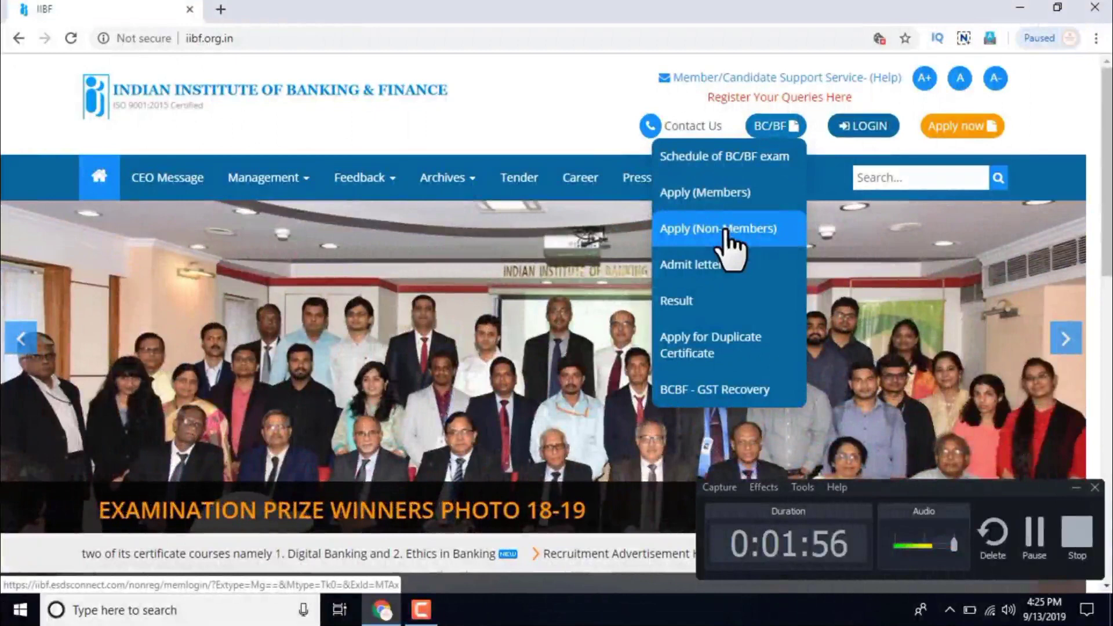
click(725, 230)
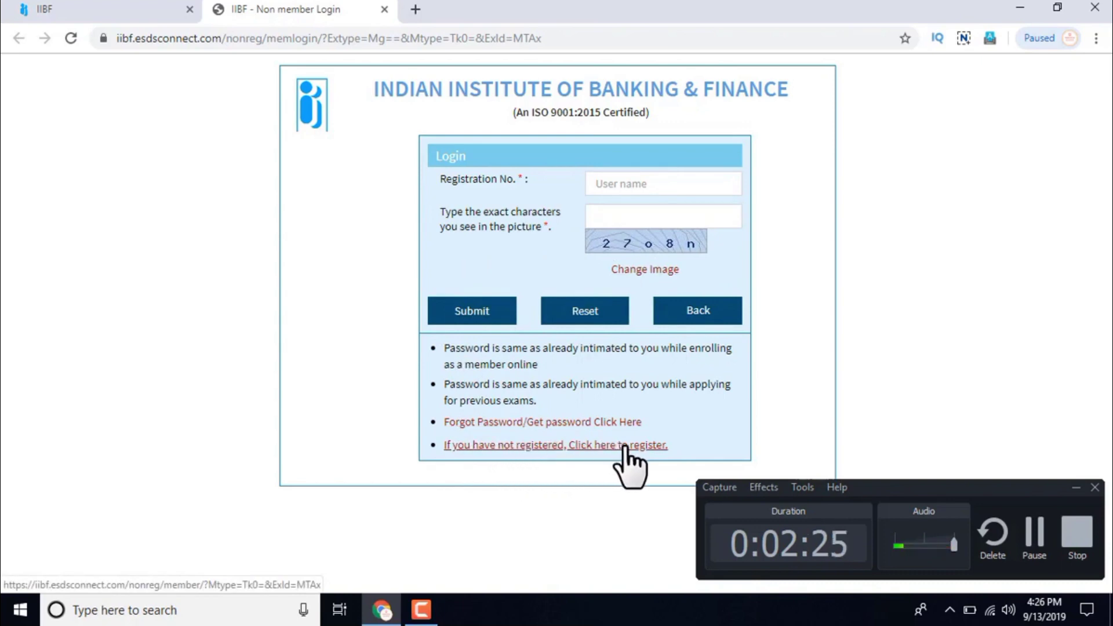
click(581, 446)
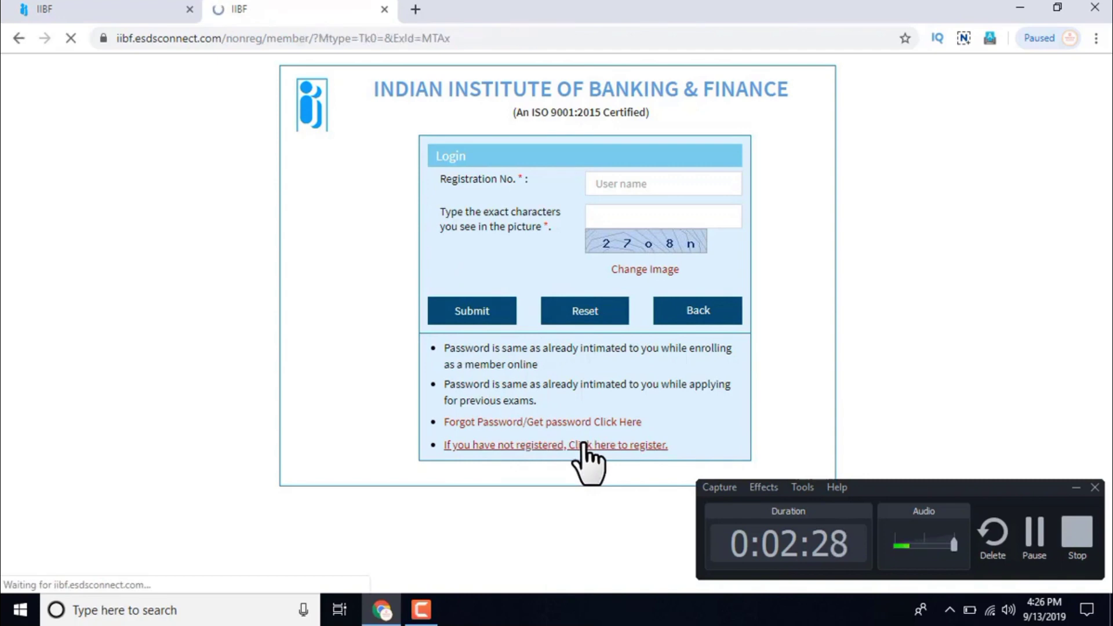
click(1076, 488)
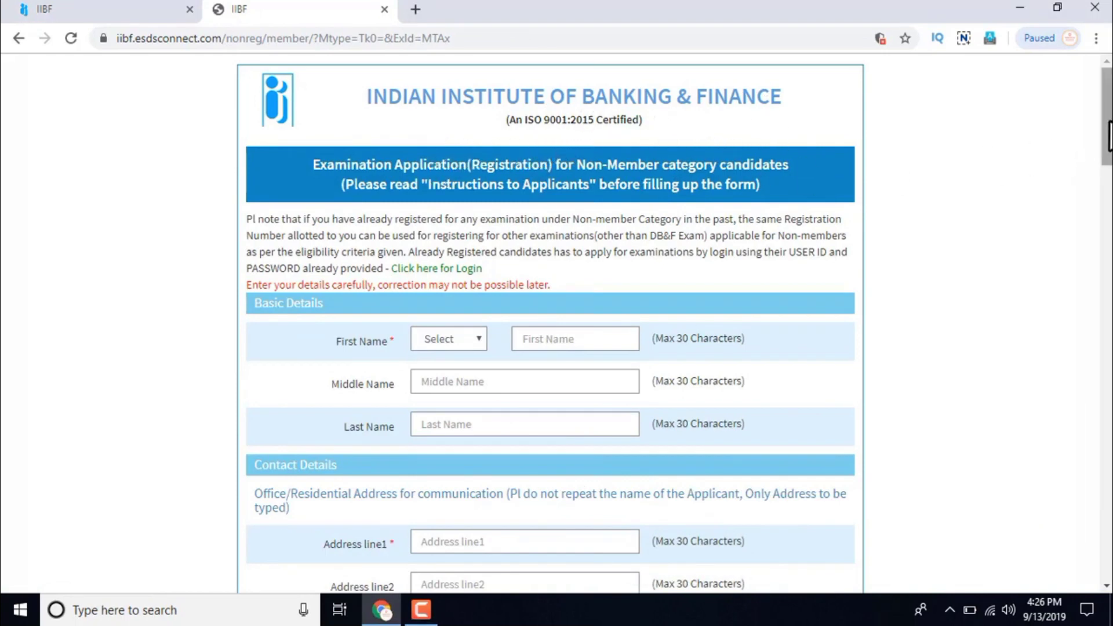
Enlarge the registration form and examine the instructions, the title options for the name and the address fields
drag(1108, 136, 1109, 153)
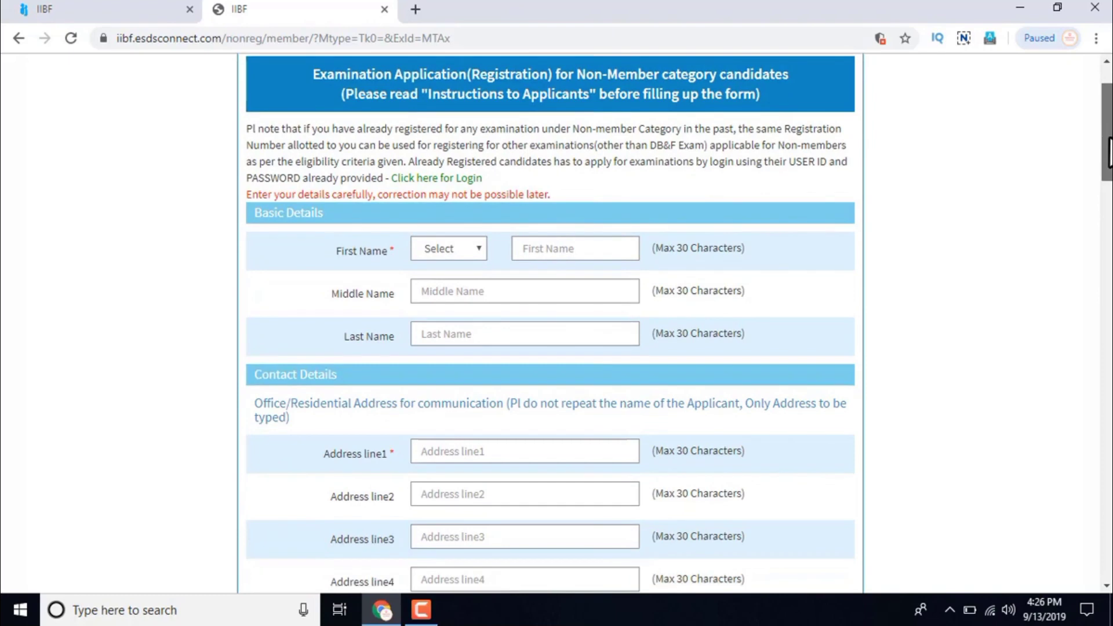
mouse_move(1108, 153)
mouse_down()
mouse_move(1109, 362)
mouse_move(1108, 139)
mouse_up()
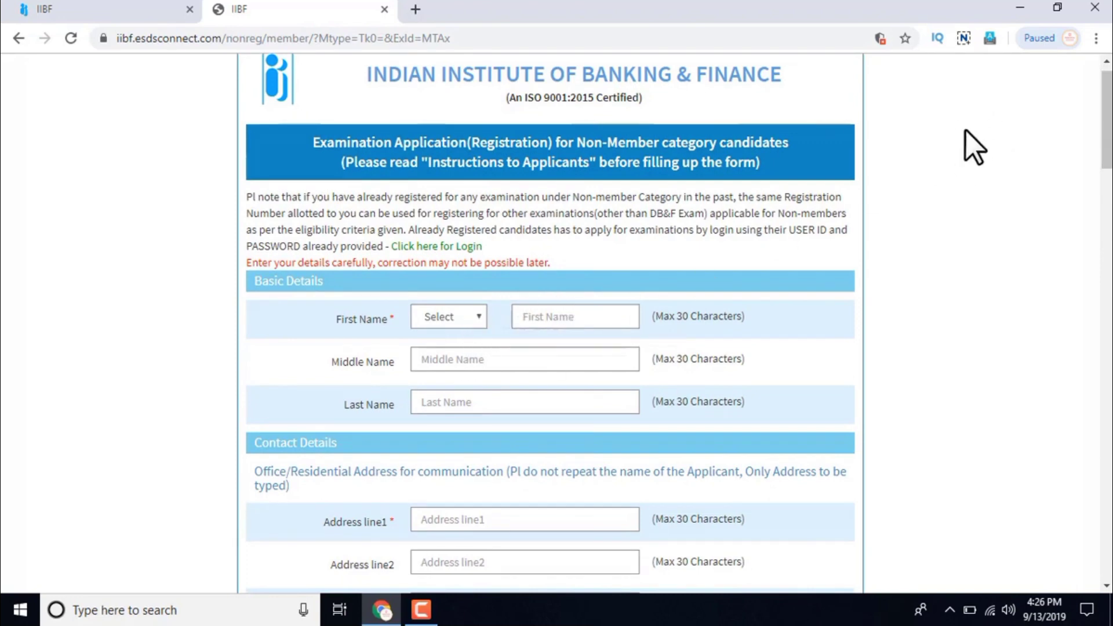
key(ctrl+plus)
key(ctrl+plus)
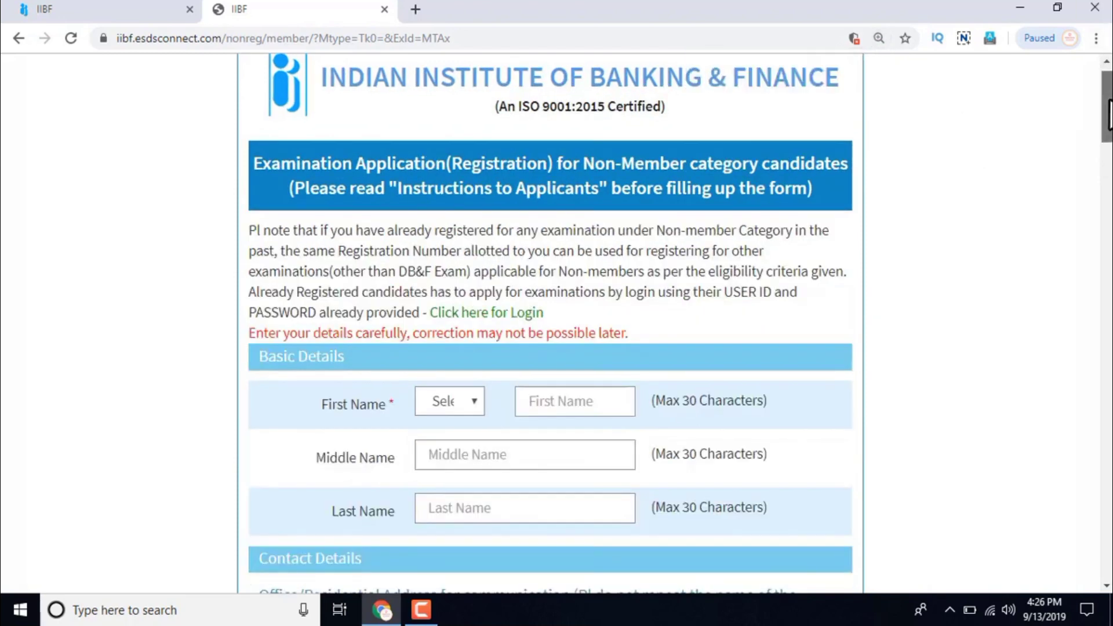
scroll(1108, 116, down, 3)
click(460, 244)
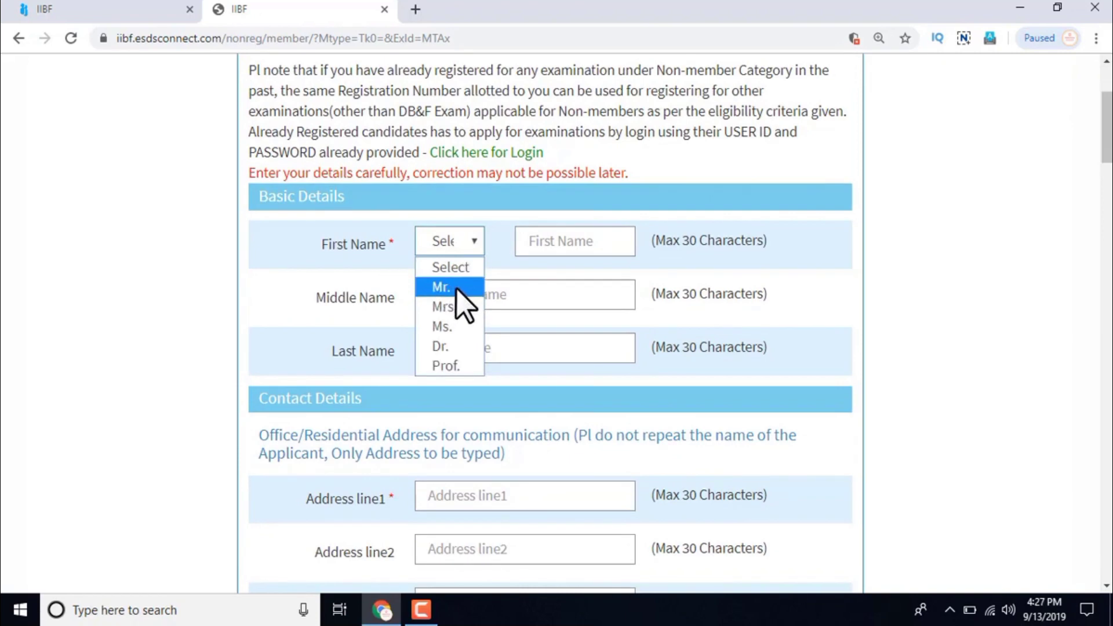
click(392, 295)
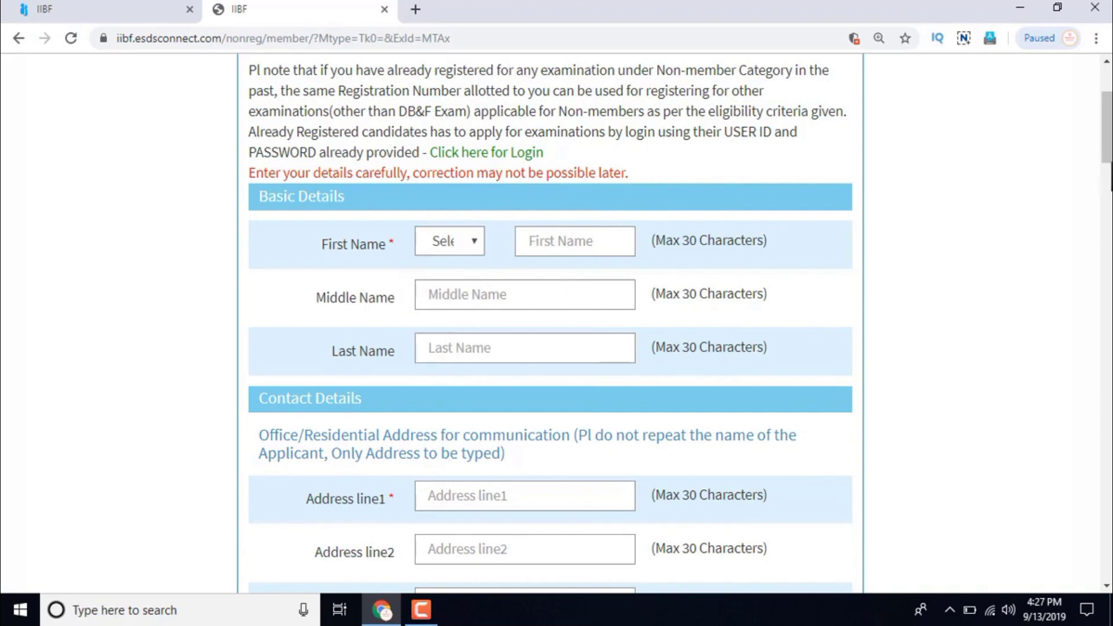
scroll(551, 324, down, 5)
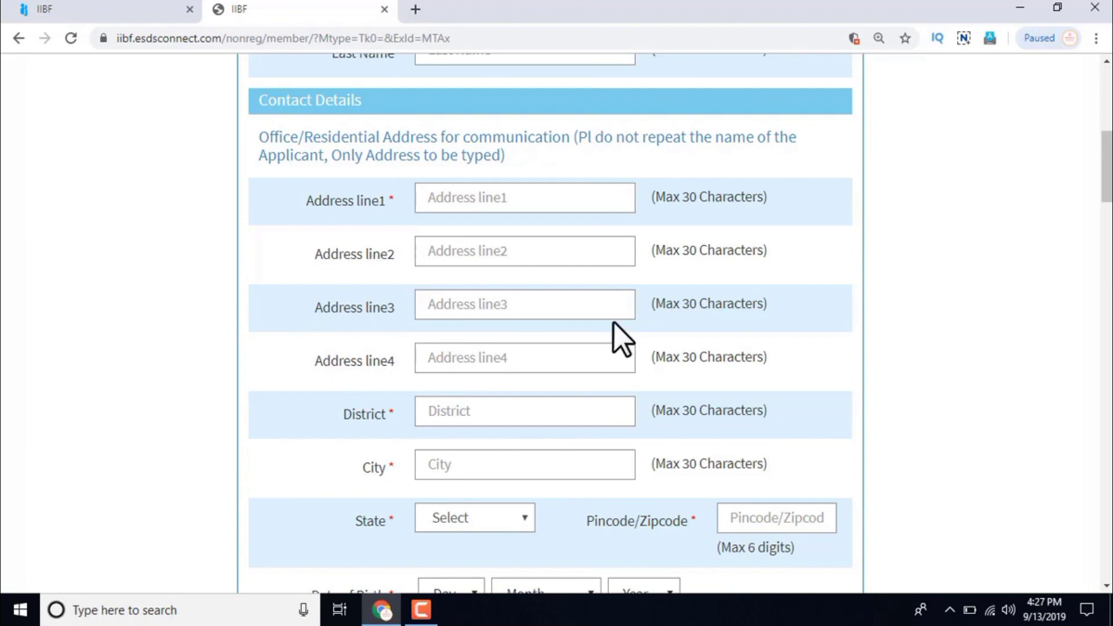
drag(1106, 197, 1106, 230)
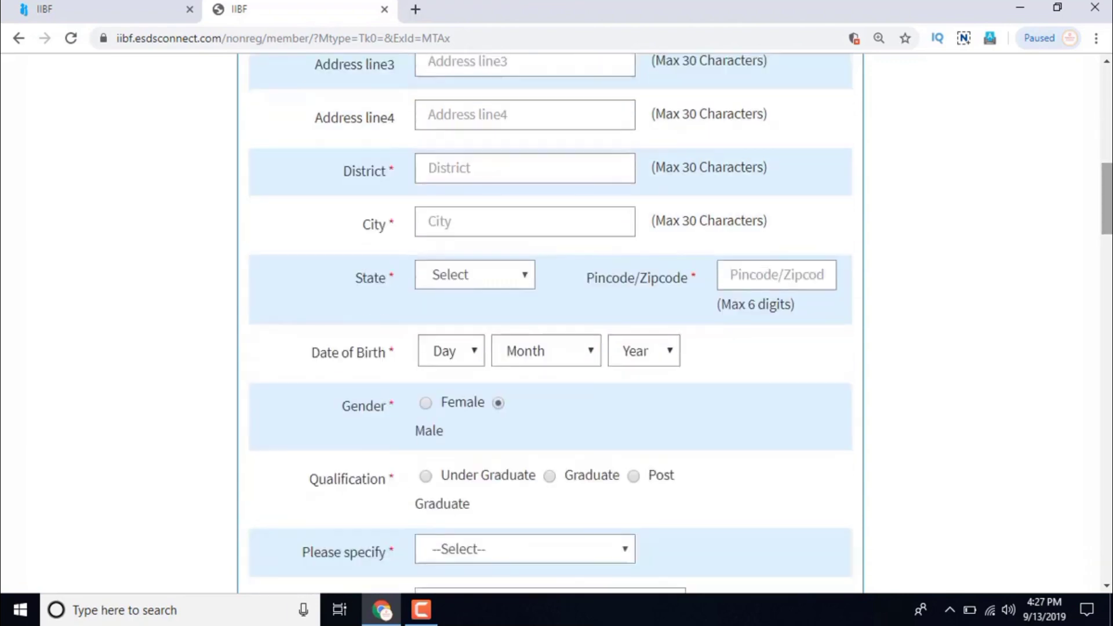
click(452, 168)
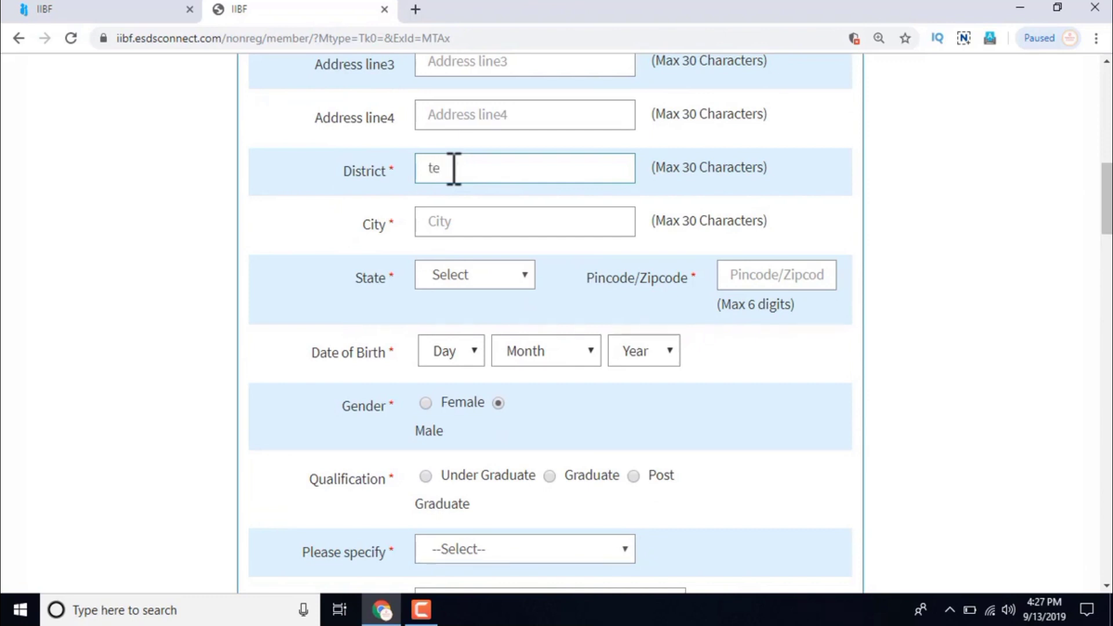
key(BackSpace)
text(kha)
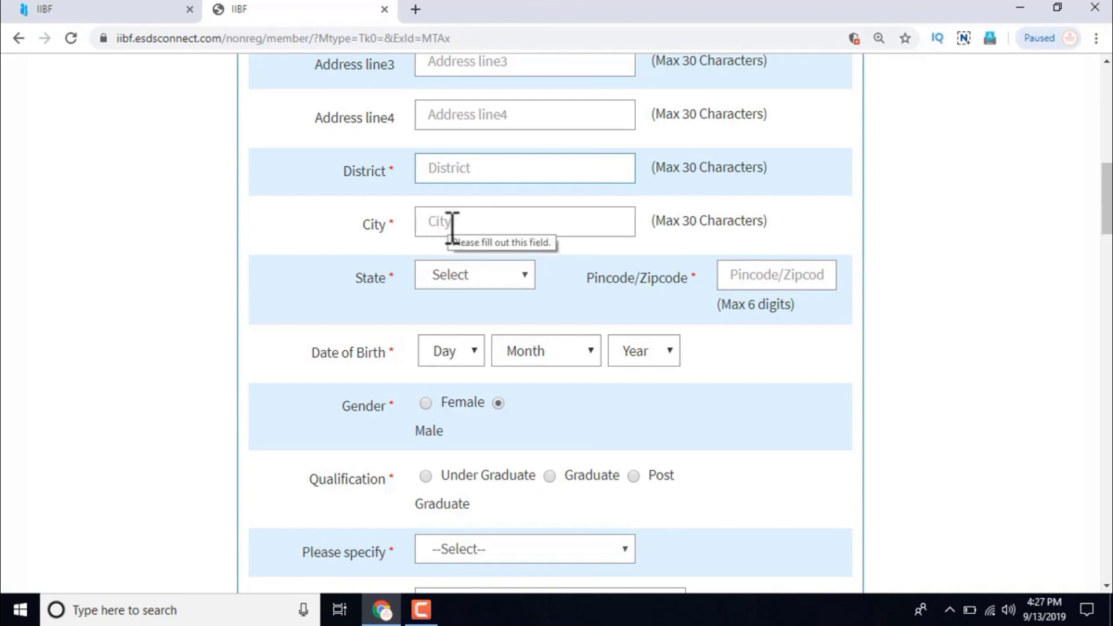
Examine the available choices for state and date of birth in the contact details
click(468, 283)
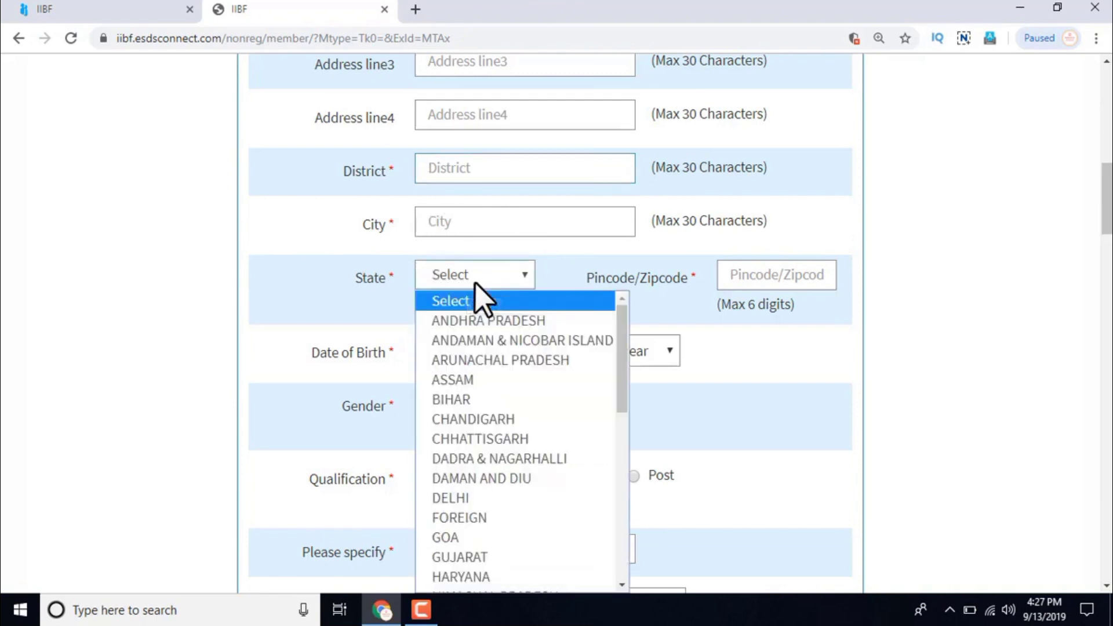
click(748, 373)
click(522, 275)
click(803, 365)
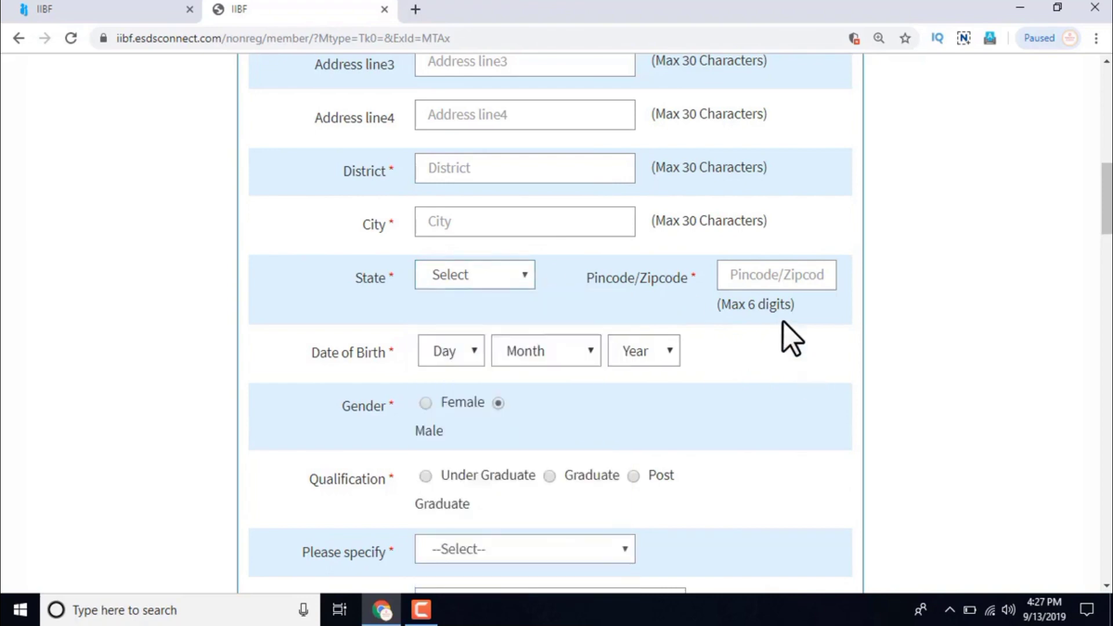
drag(1104, 215, 1104, 241)
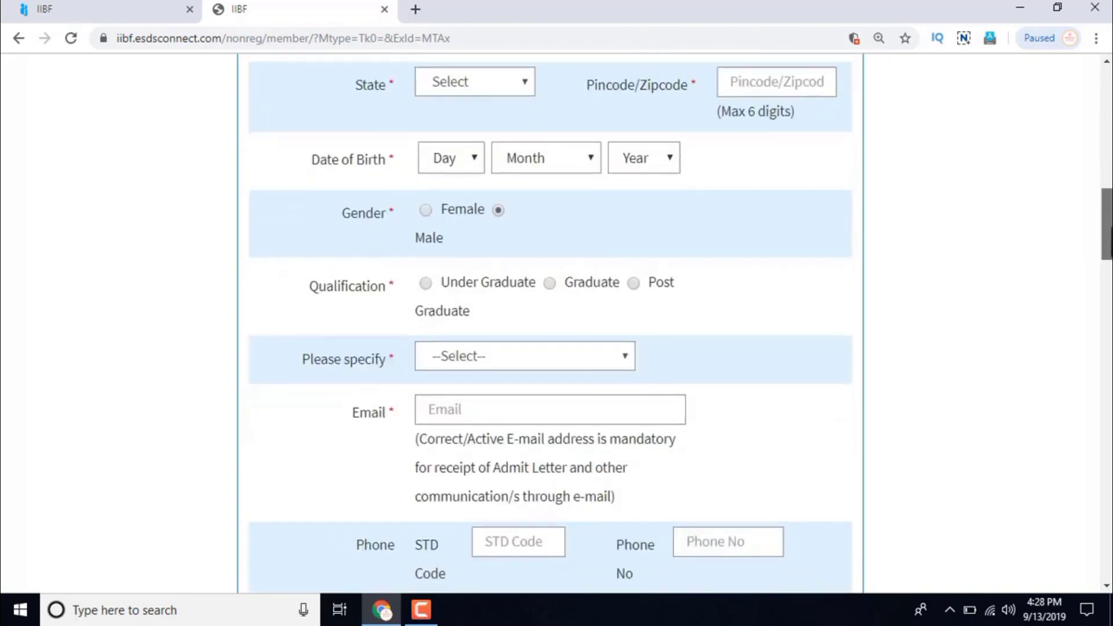
click(455, 164)
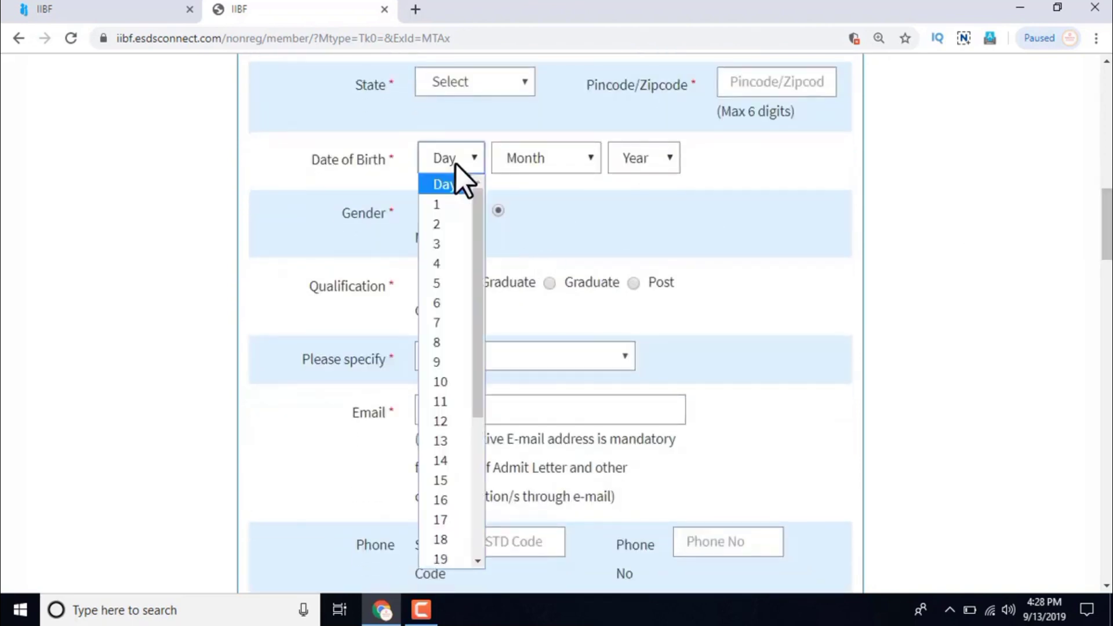
click(547, 164)
click(548, 165)
click(738, 166)
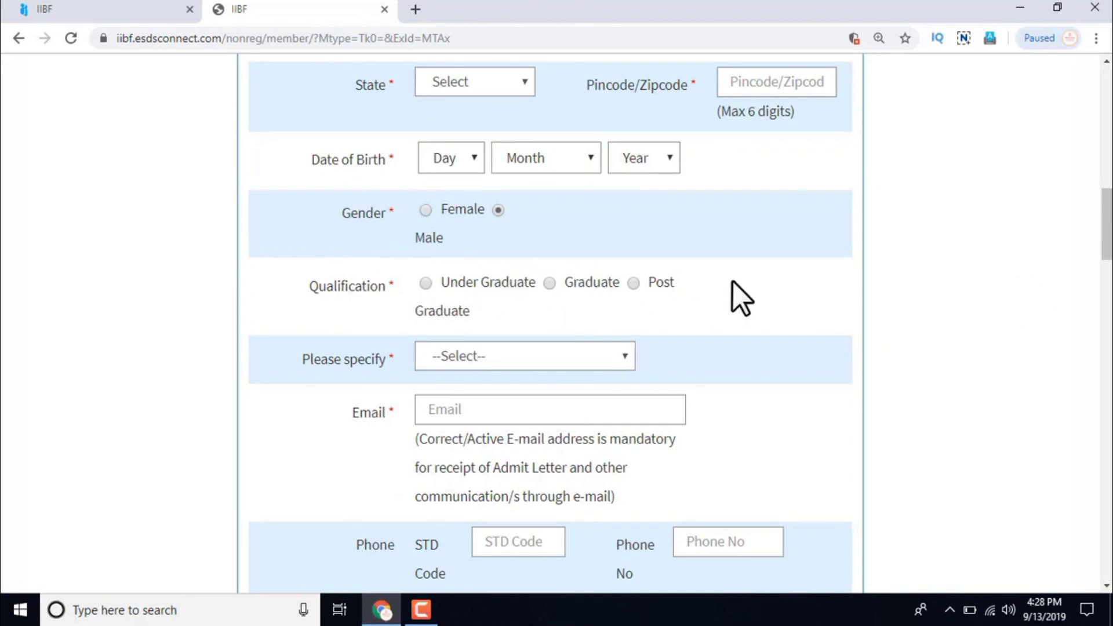
Set the qualification to Graduate and review the degree options offered for specifying it
scroll(1106, 226, down, 3)
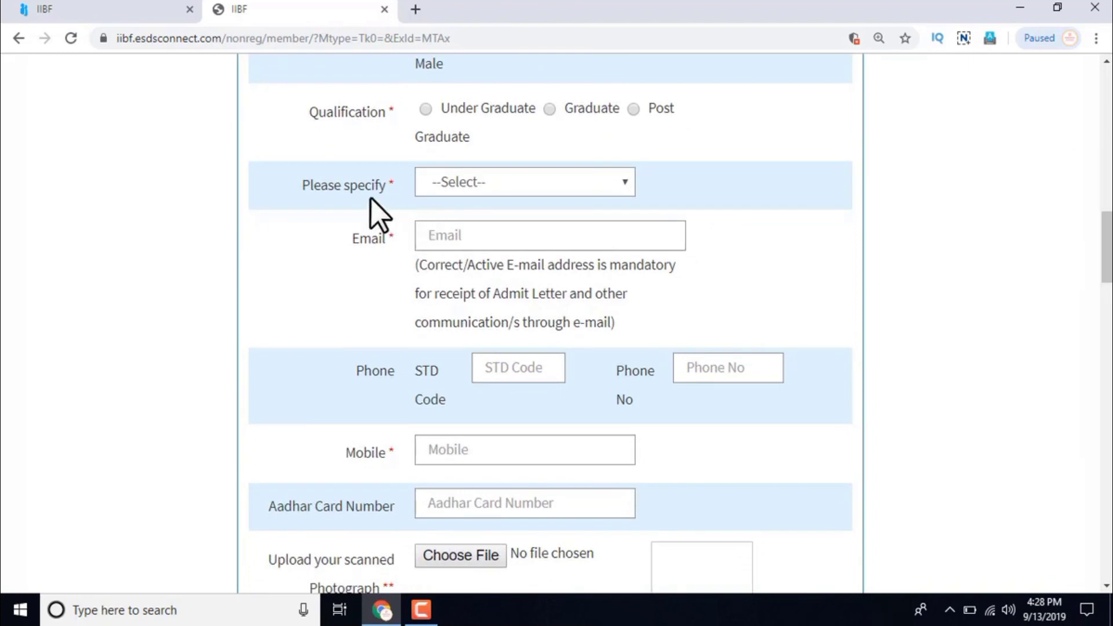
click(490, 188)
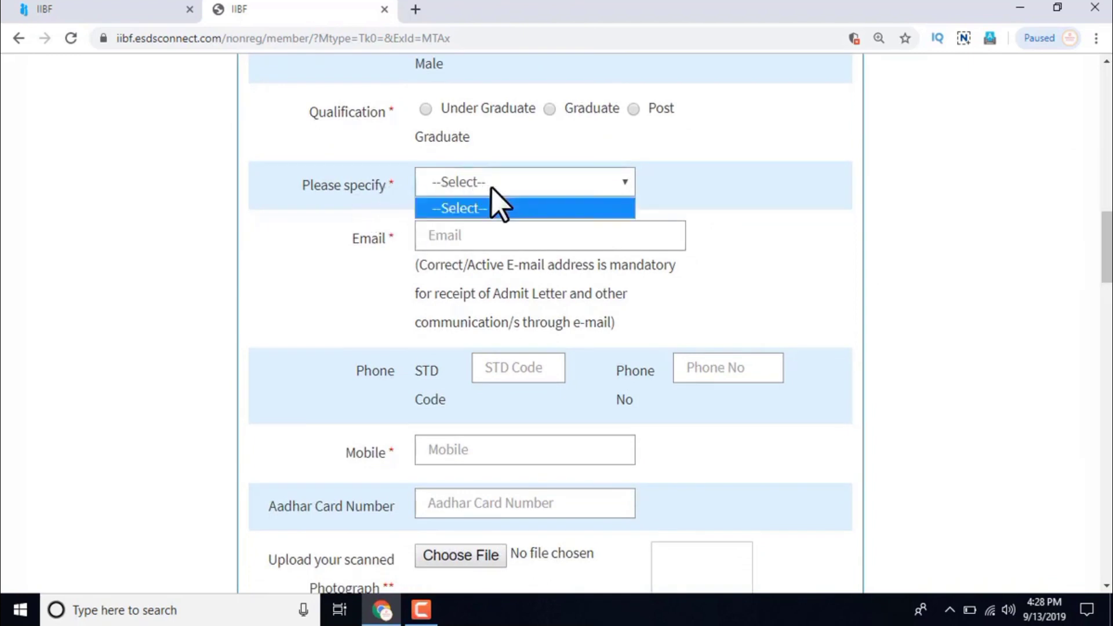
click(723, 208)
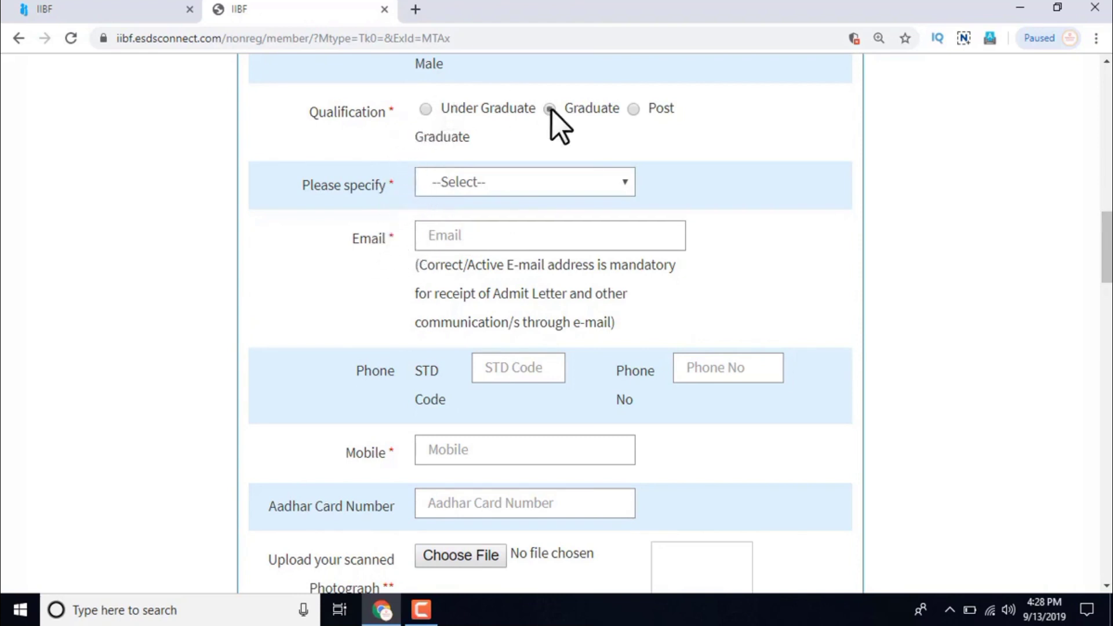
click(478, 190)
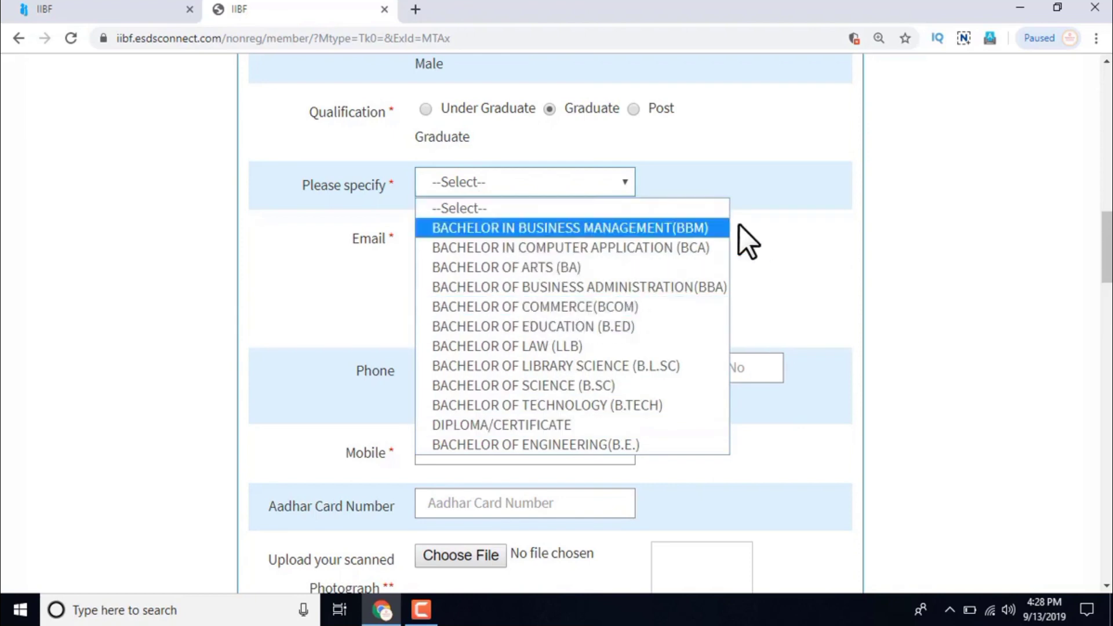
click(809, 248)
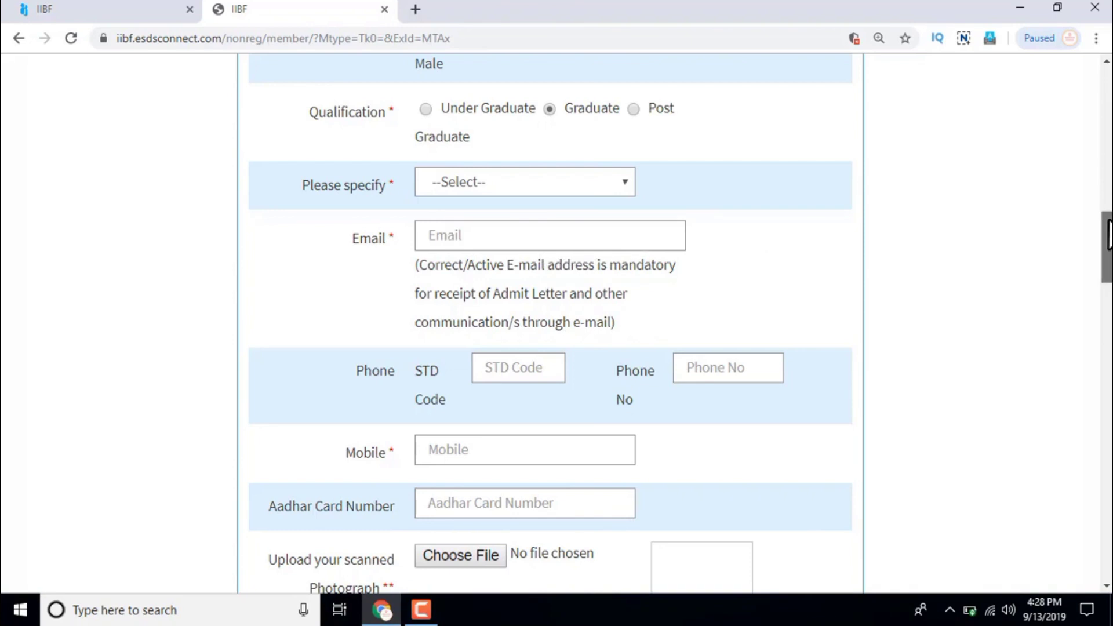
Examine the phone and Aadhar fields, the photo, signature and ID proof uploads, the image requirements and the exam details
drag(1108, 231, 1106, 252)
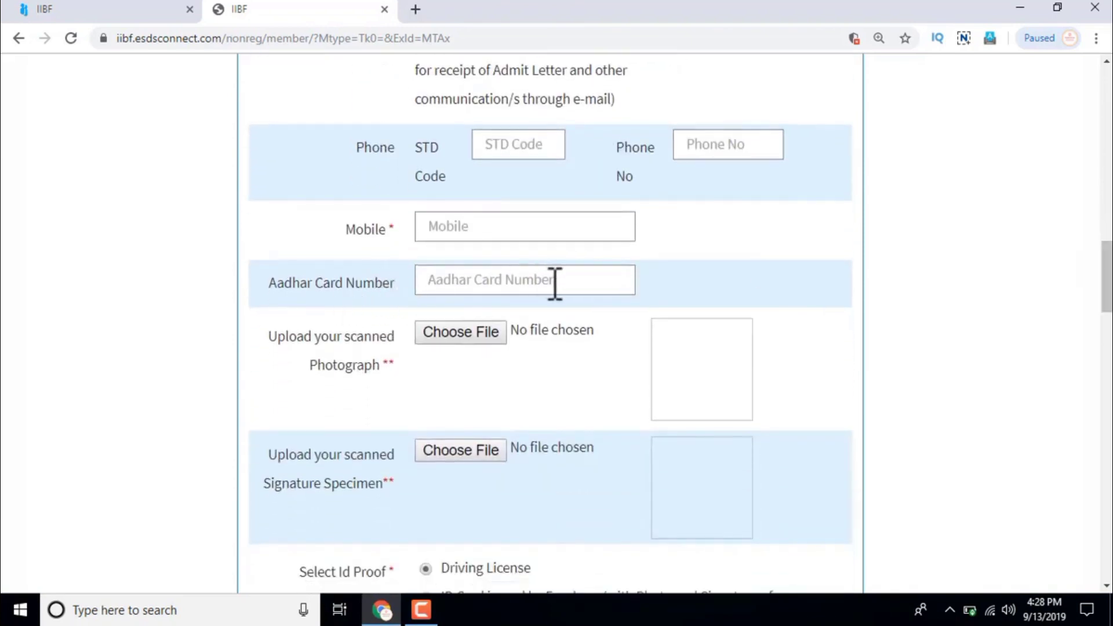
drag(1107, 303, 1109, 320)
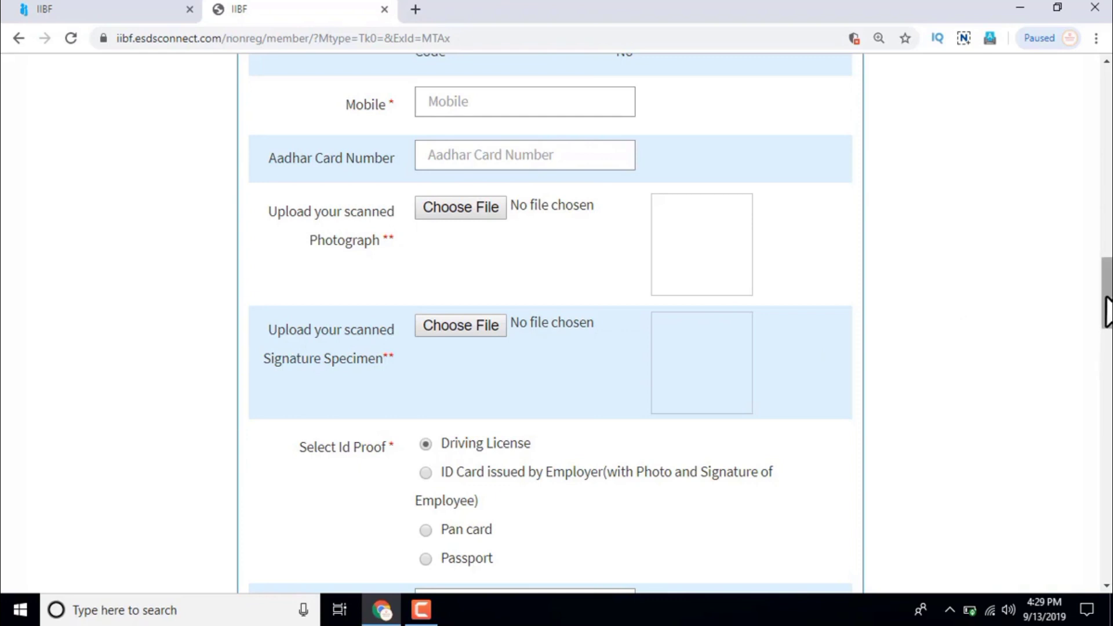
drag(1107, 318, 1107, 352)
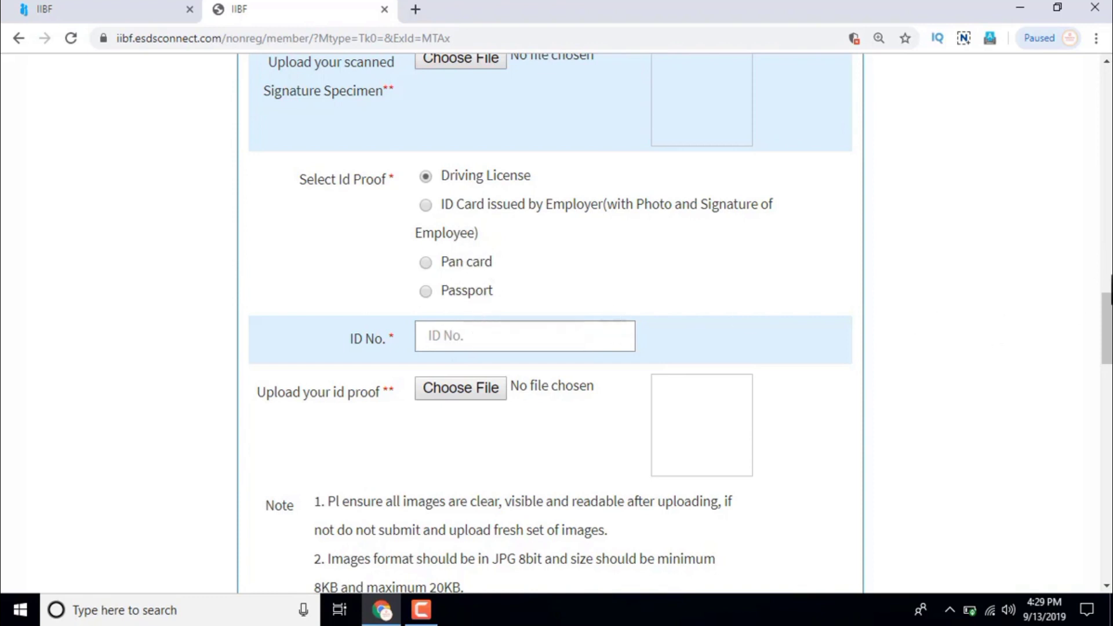
scroll(1107, 313, down, 2)
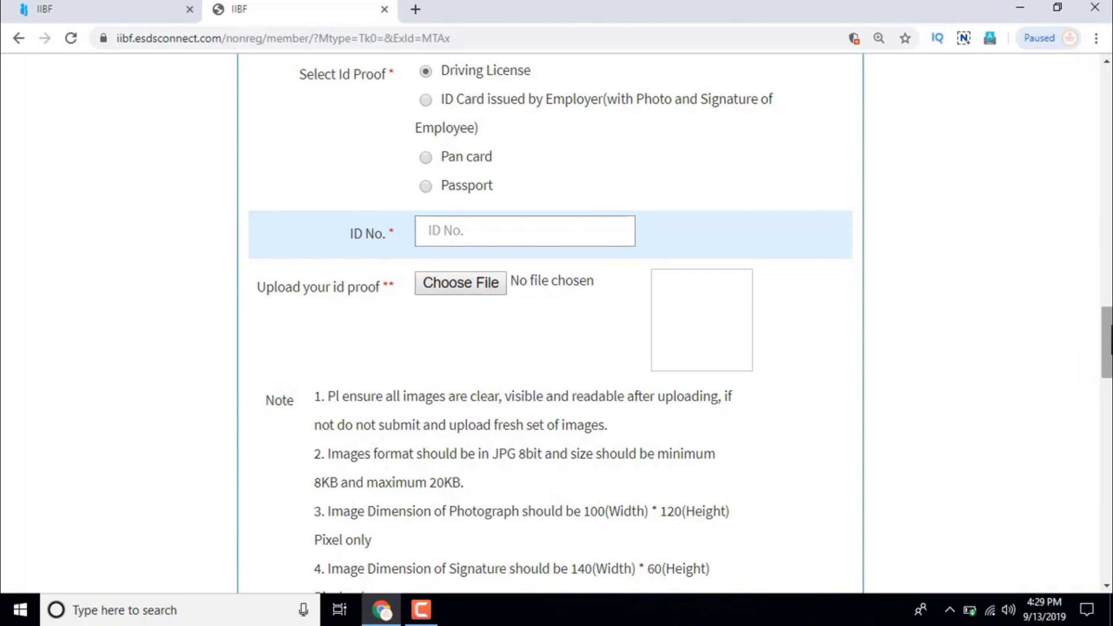
mouse_move(1107, 342)
mouse_down()
mouse_move(1107, 305)
mouse_move(1108, 343)
mouse_up()
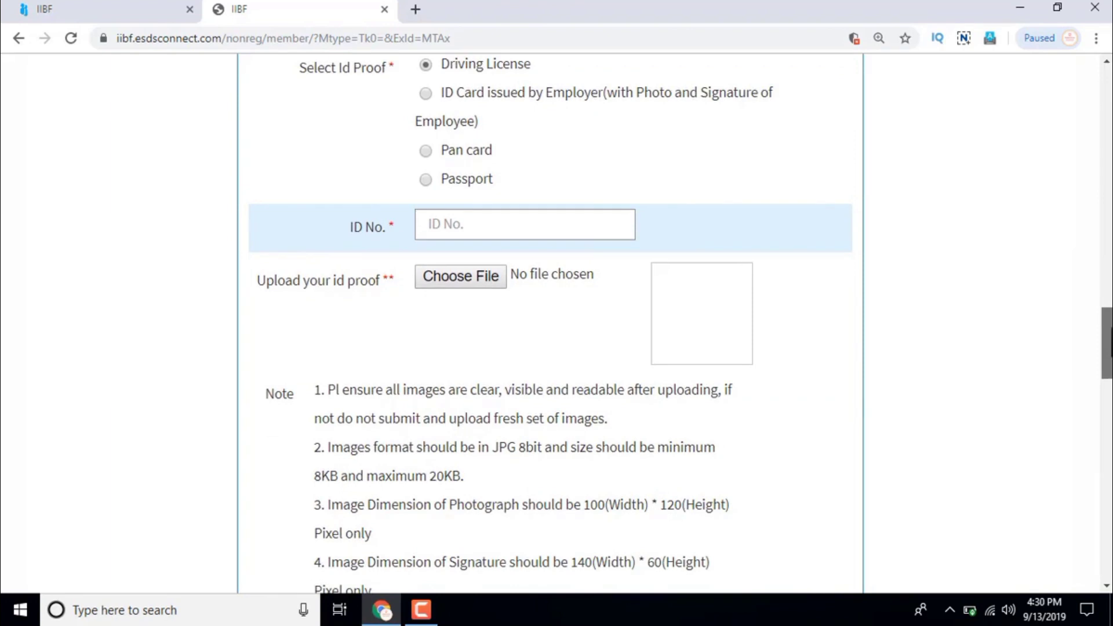
drag(1109, 343, 1109, 418)
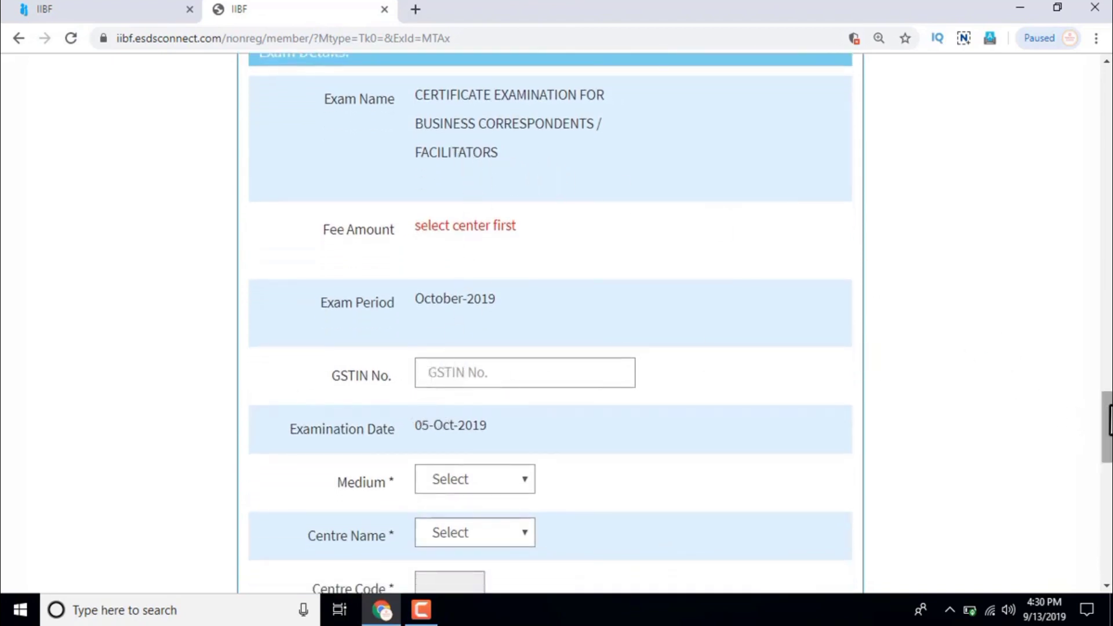
drag(1107, 427, 1107, 456)
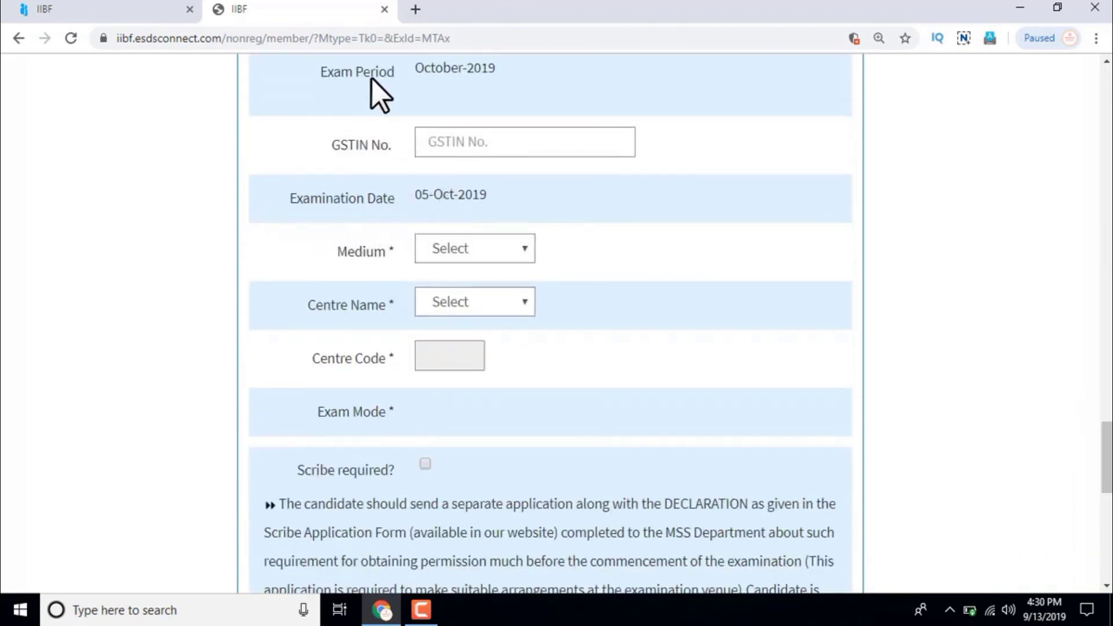
Examine the available exam medium languages and the full list of exam centres, leaving both fields unselected
click(474, 253)
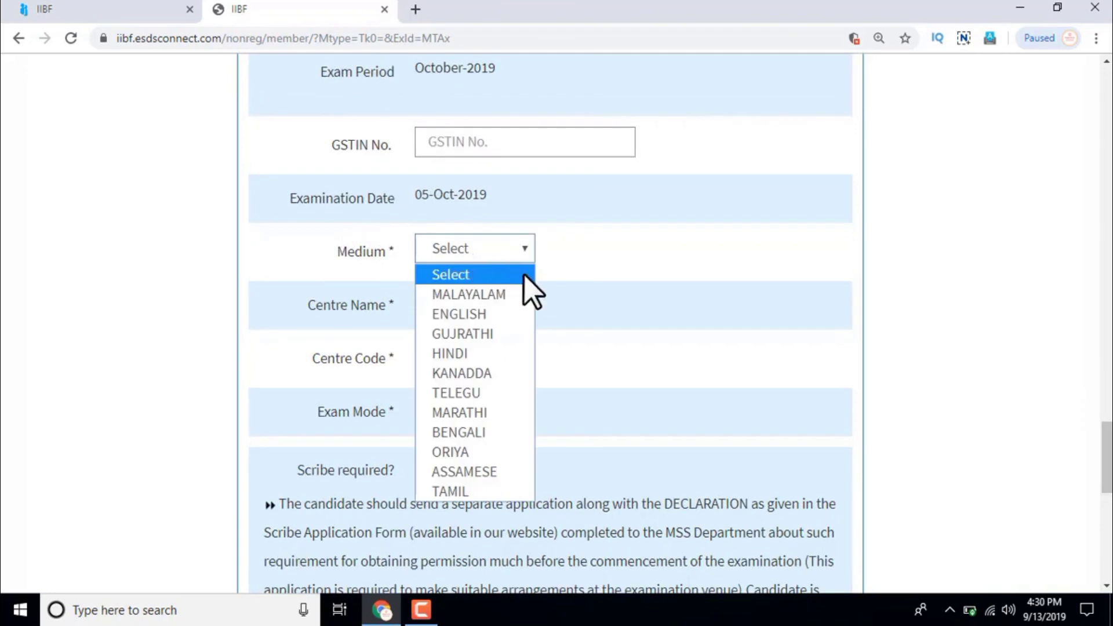
click(598, 344)
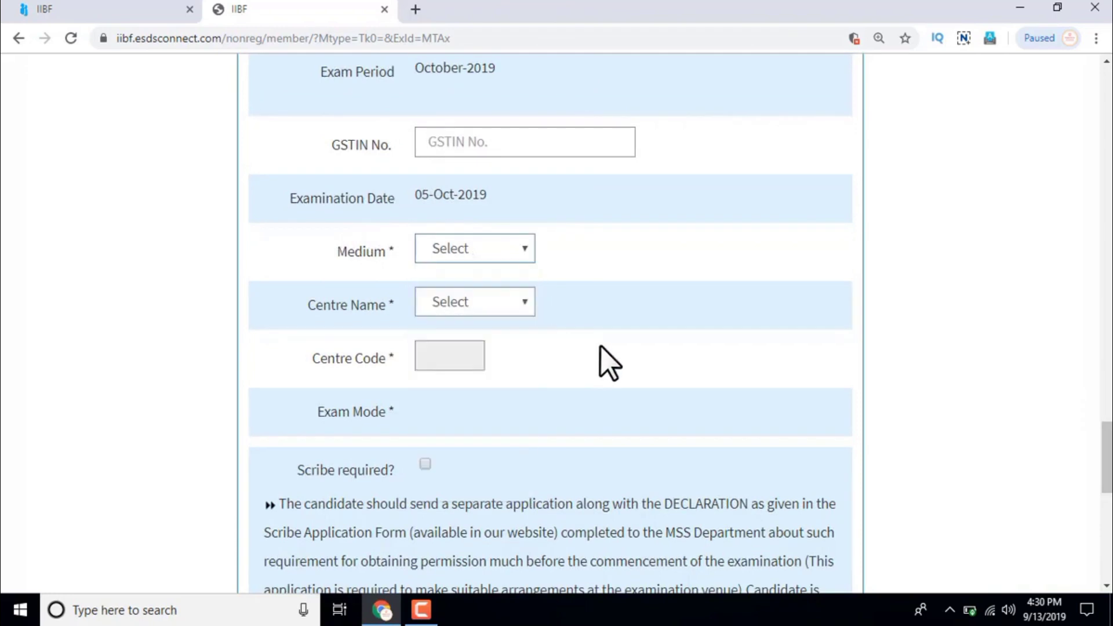
click(469, 306)
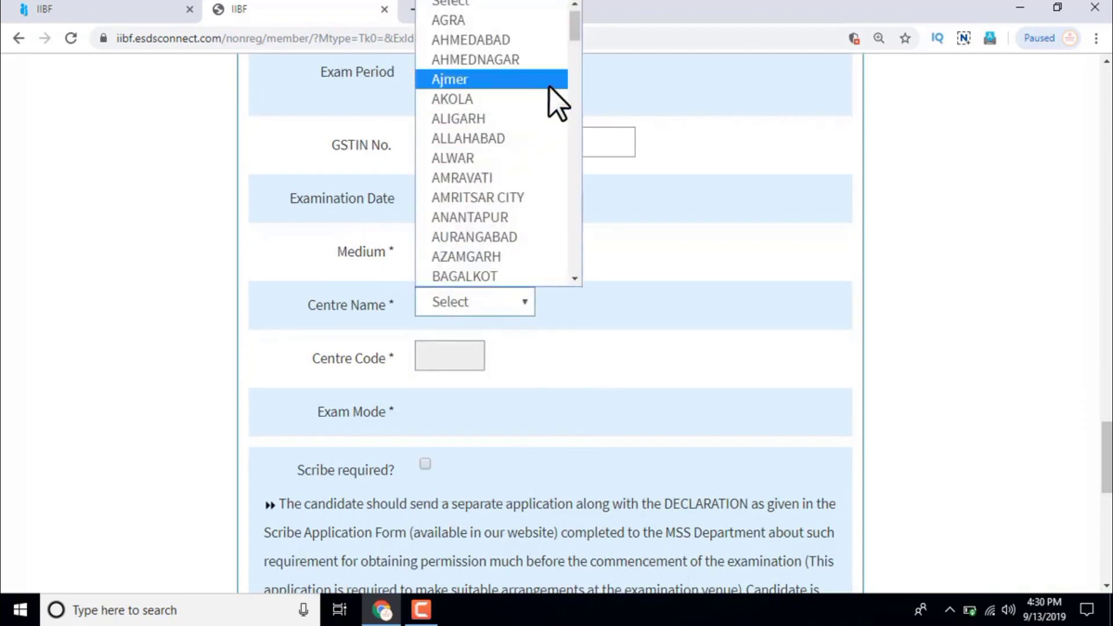
drag(574, 30, 581, 255)
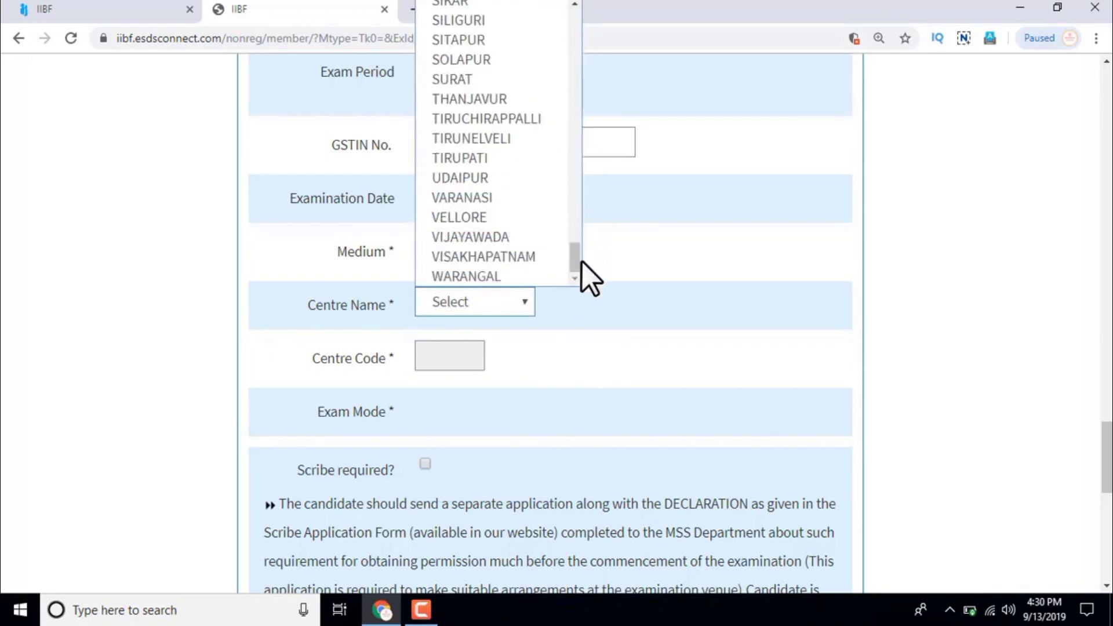
click(649, 273)
Try the scribe requirement option to read its notice, and leave the option cleared
drag(1106, 452, 1106, 487)
click(426, 200)
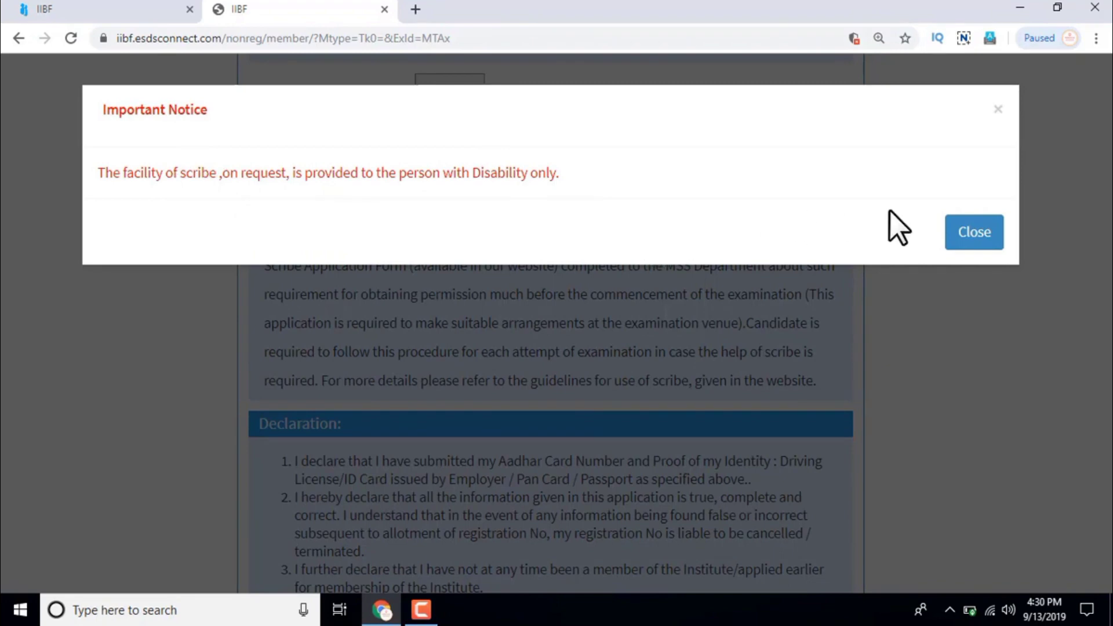
click(962, 232)
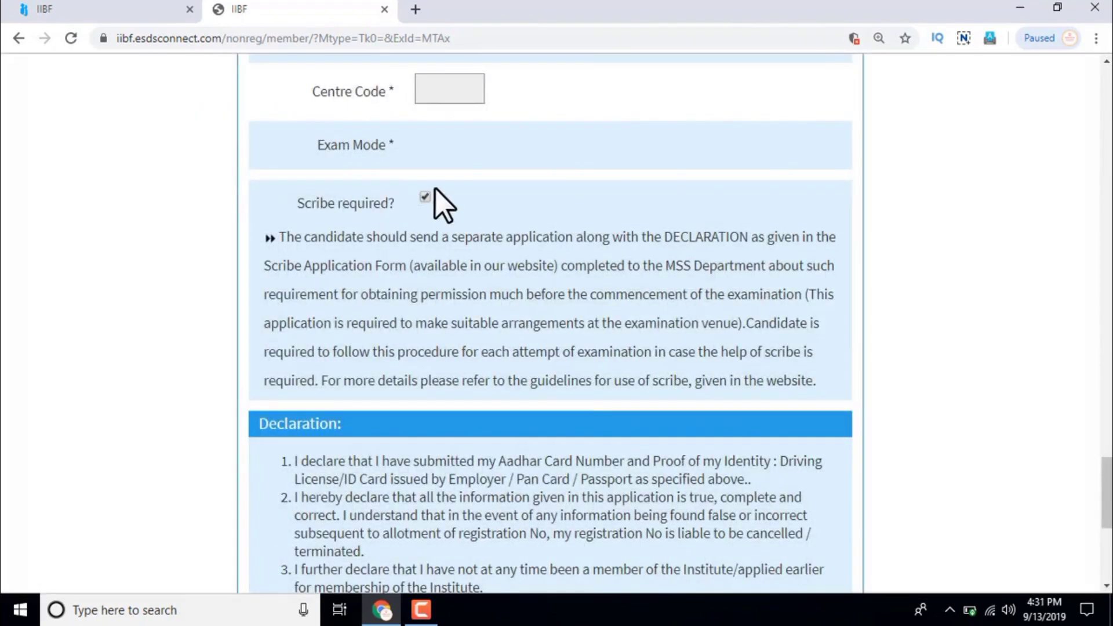
click(425, 197)
Accept the declaration, enter the security code from the image and proceed to the application preview
drag(1108, 487, 1108, 538)
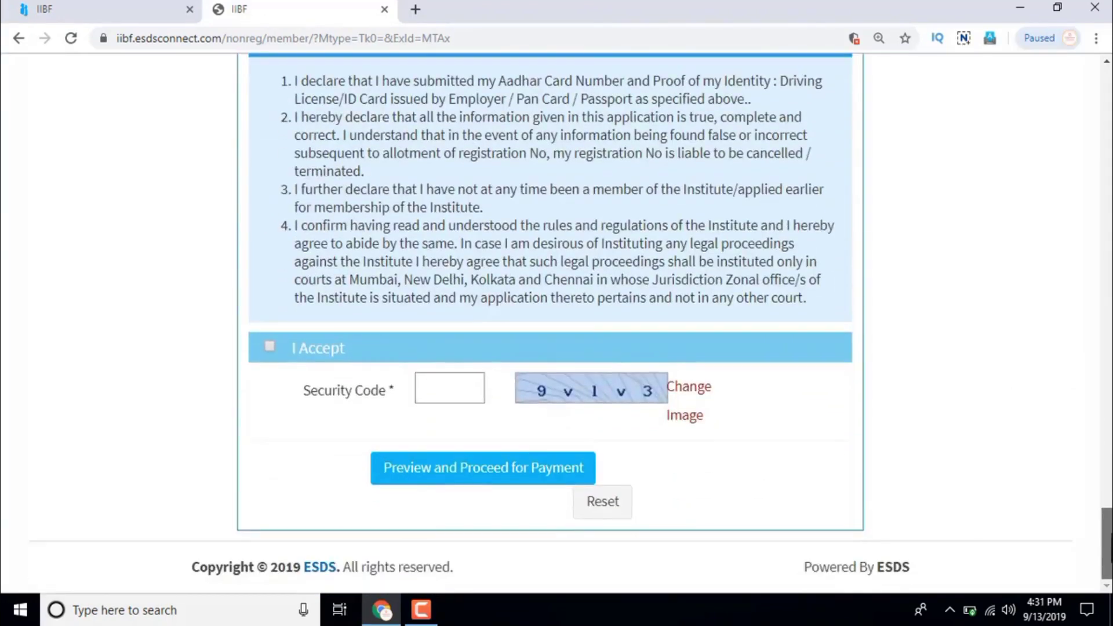
click(269, 346)
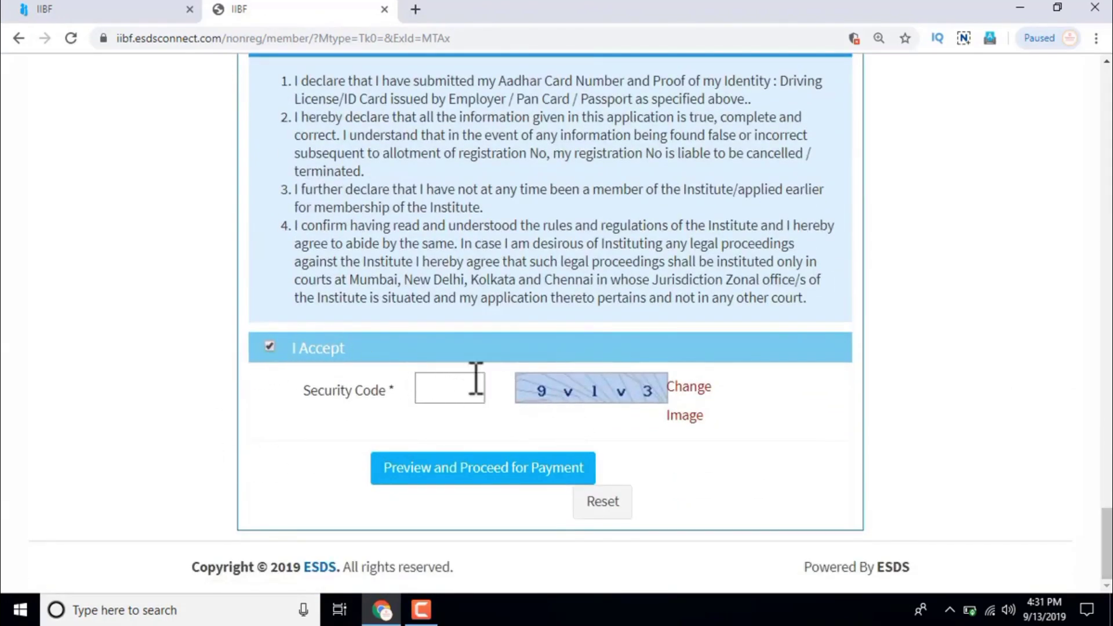
click(461, 386)
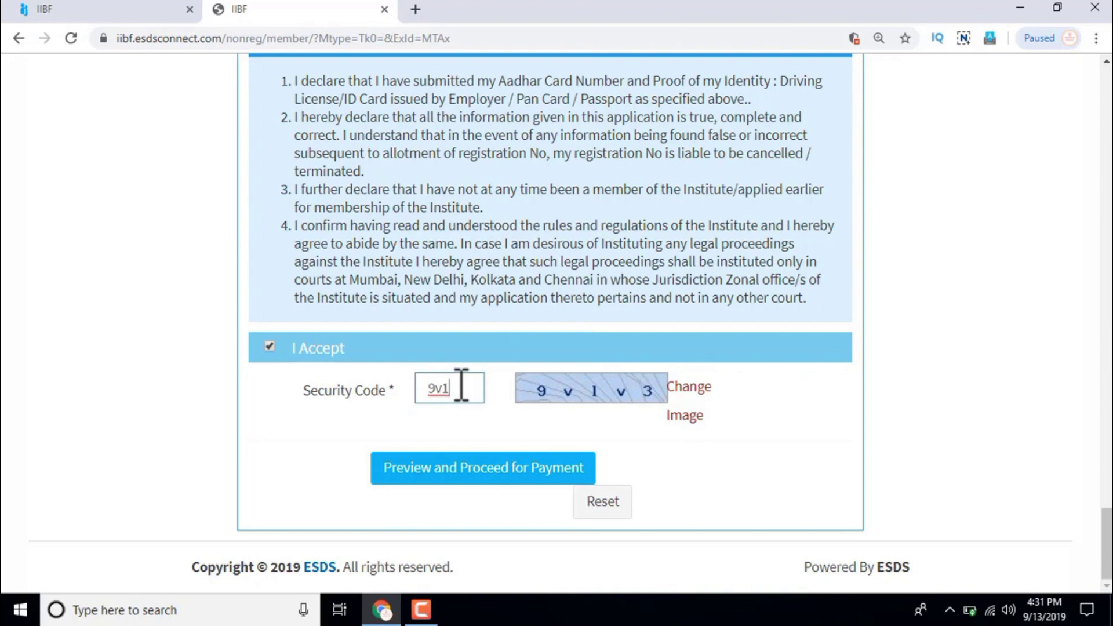
click(506, 473)
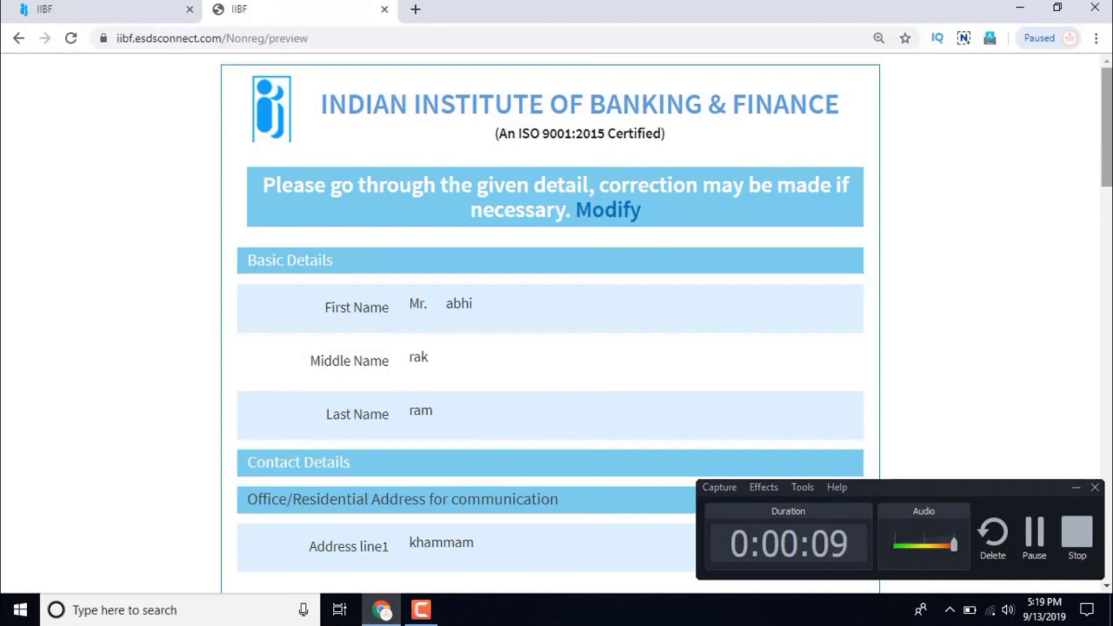
Review the previewed basic, contact, qualification and exam details down to the end of the application
scroll(551, 325, down, 2)
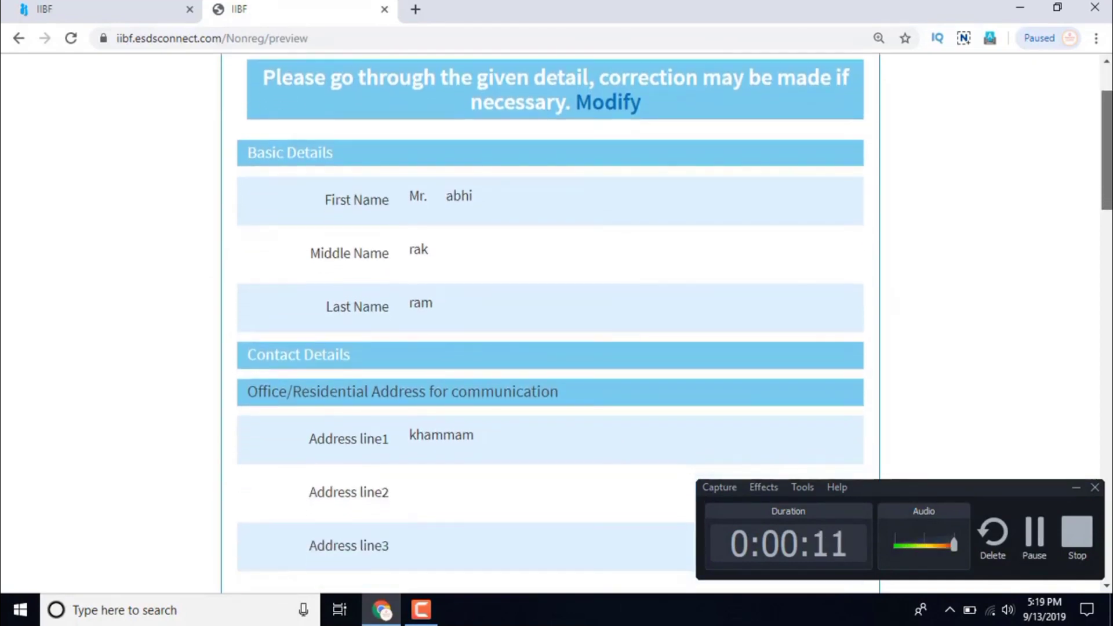
scroll(550, 324, down, 1)
scroll(551, 324, down, 6)
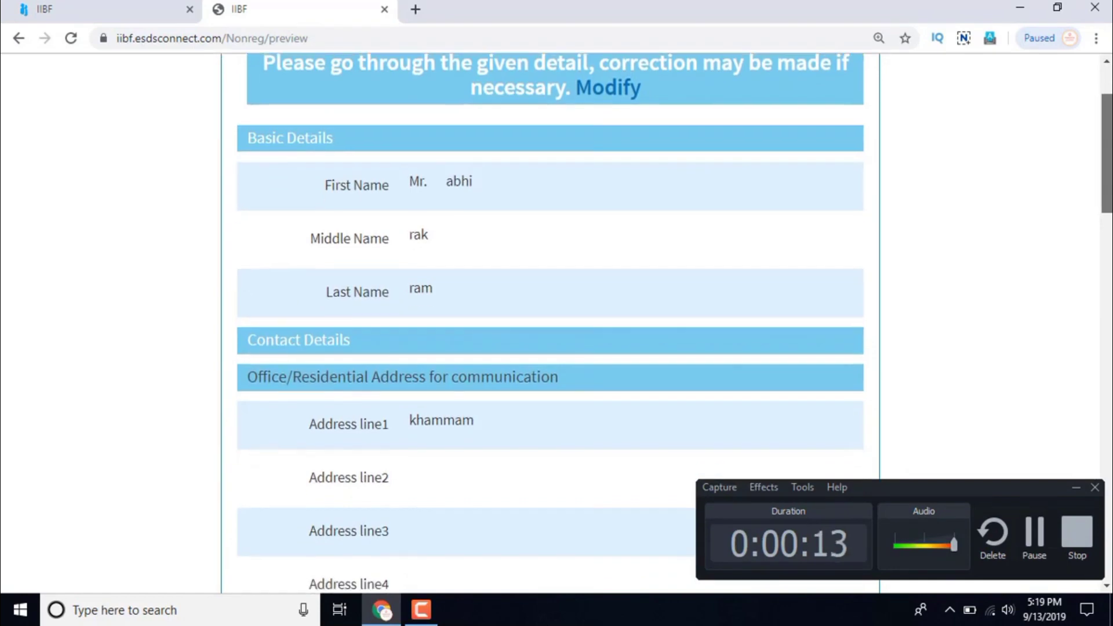
scroll(1110, 257, down, 1)
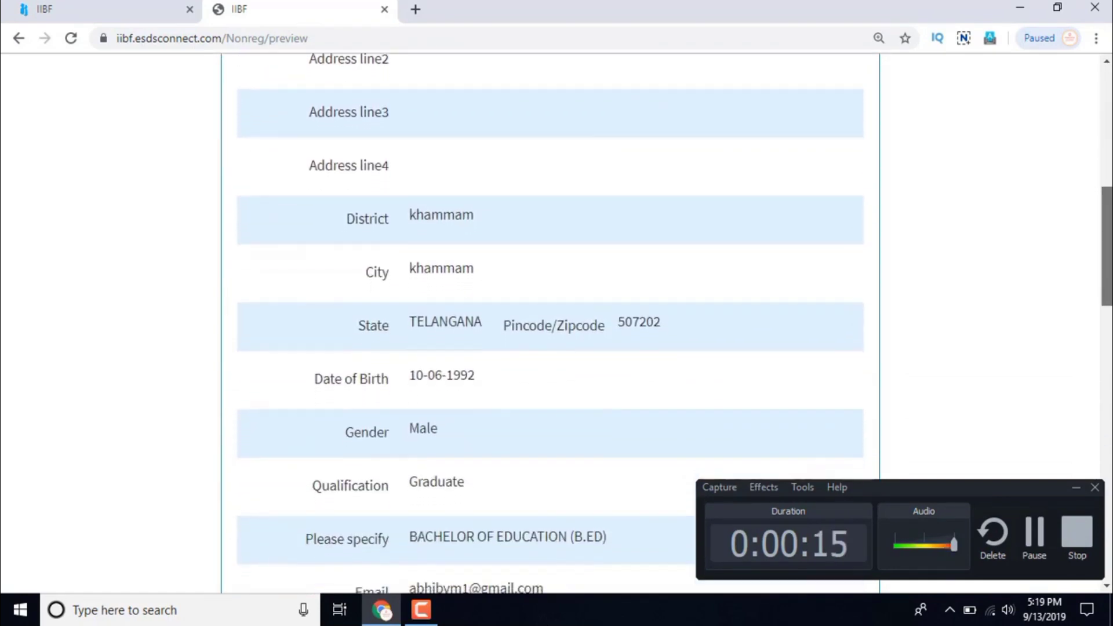
drag(1109, 245, 1108, 251)
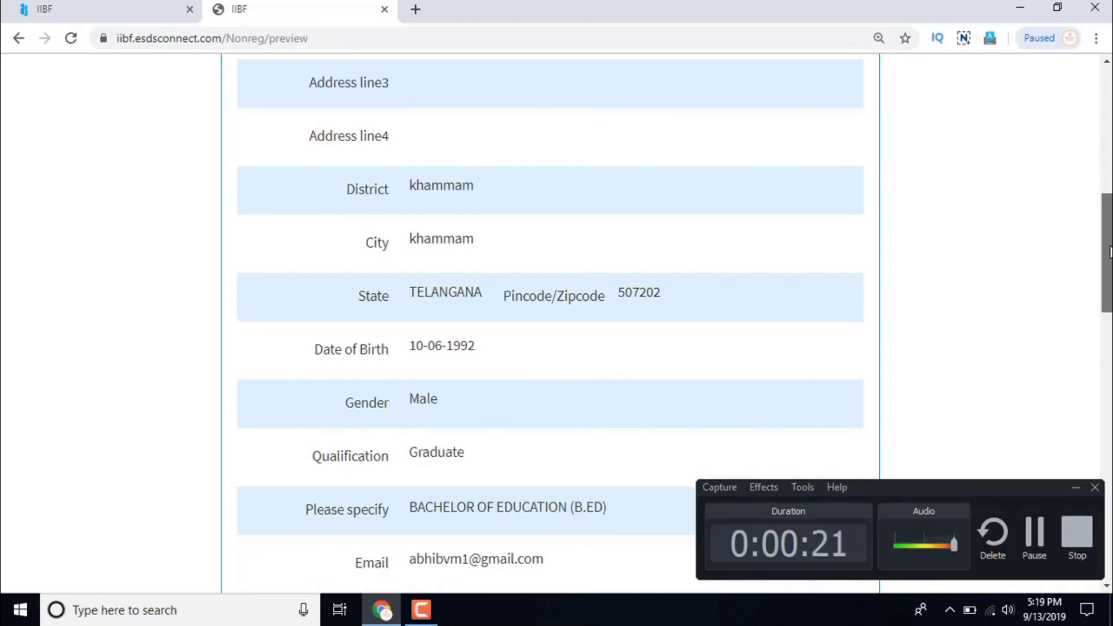
scroll(1110, 252, down, 2)
drag(1105, 265, 1105, 502)
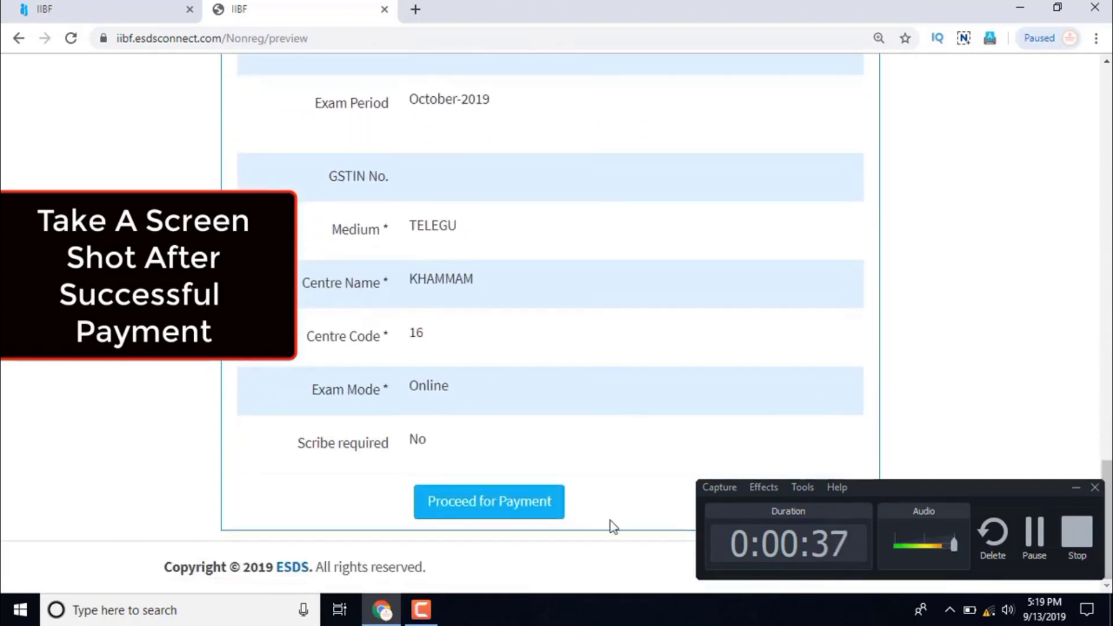
Proceed from the preview through the payment notice to the SBIePay page for card or internet banking payment
click(509, 508)
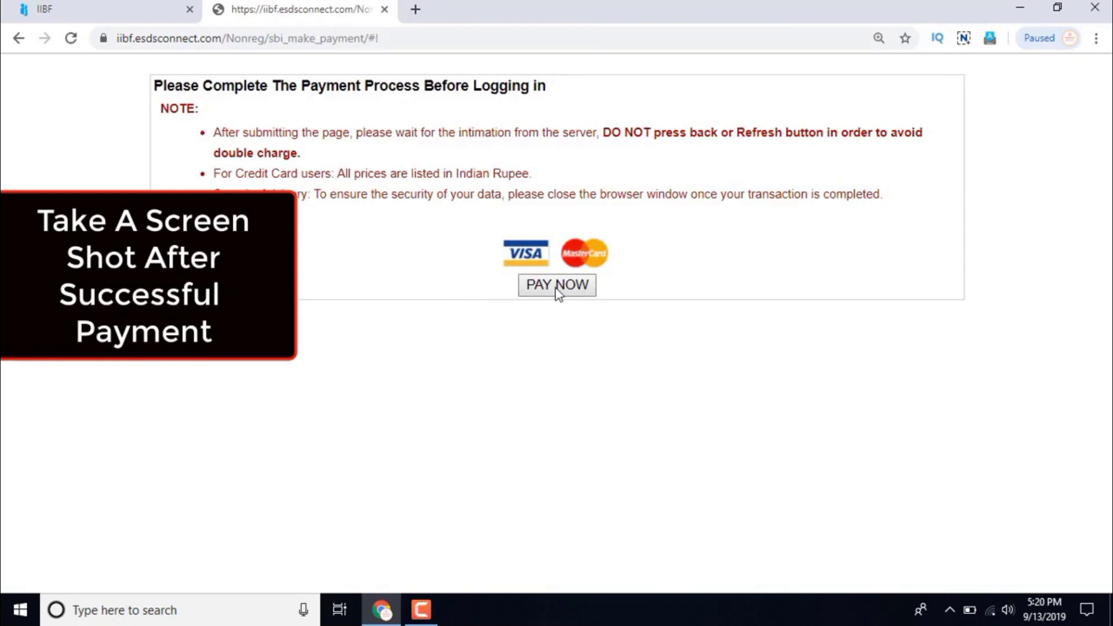
click(576, 287)
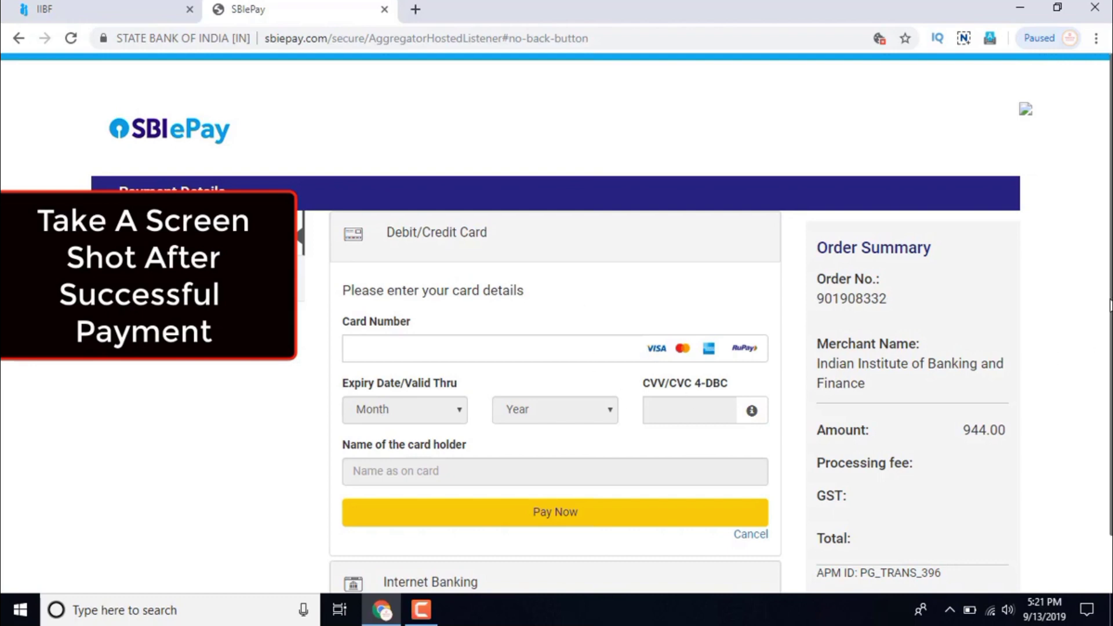
scroll(557, 325, down, 1)
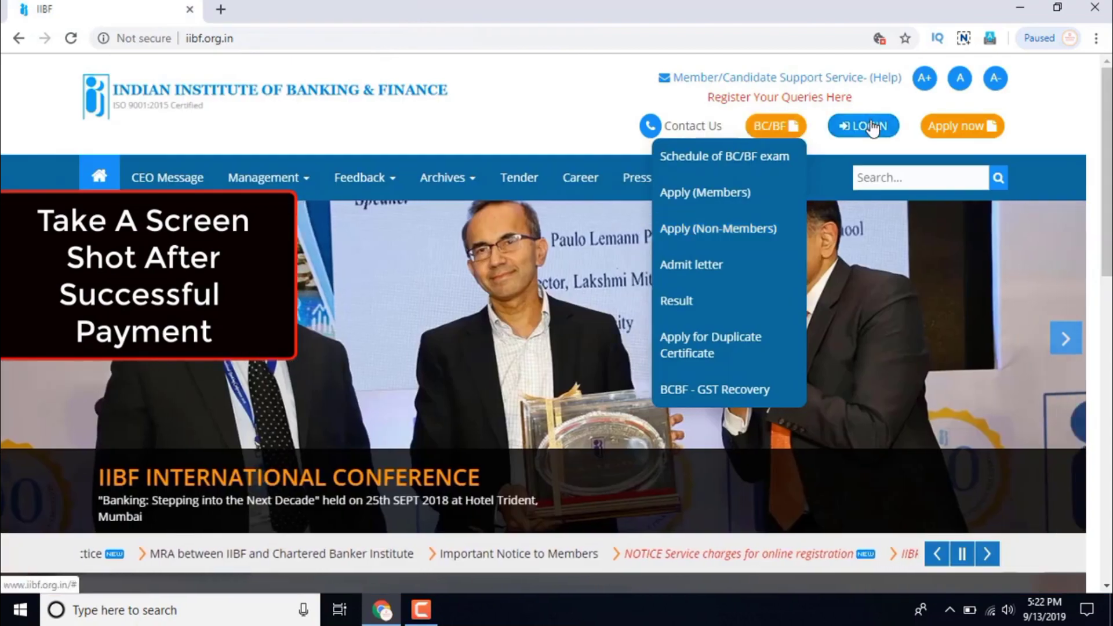
Open the account login for non-members from the IIBF home page
click(869, 125)
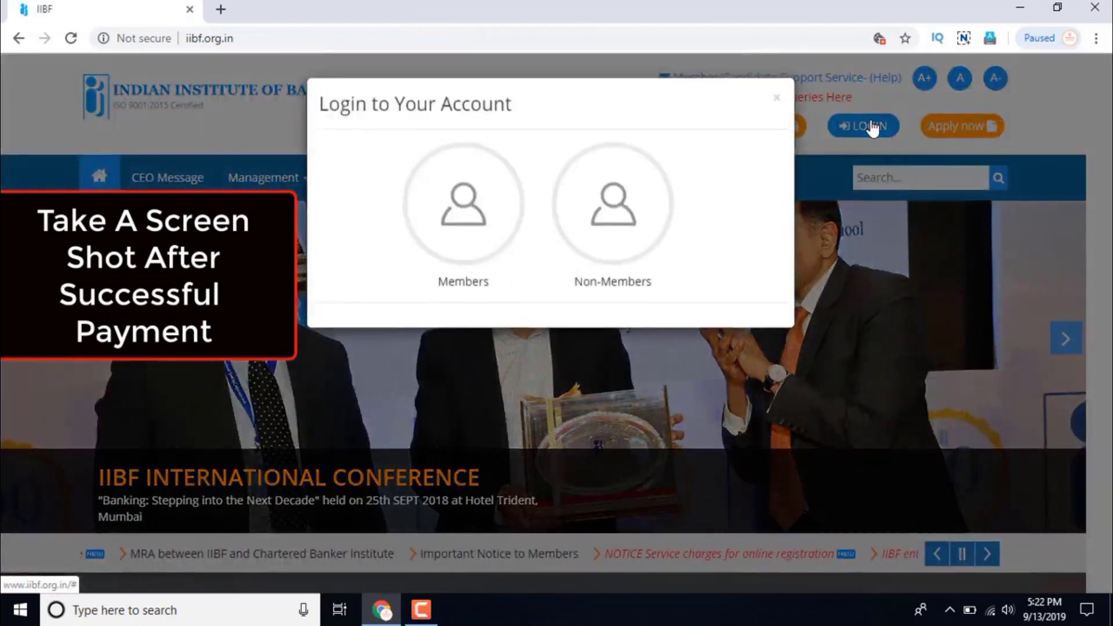
click(637, 235)
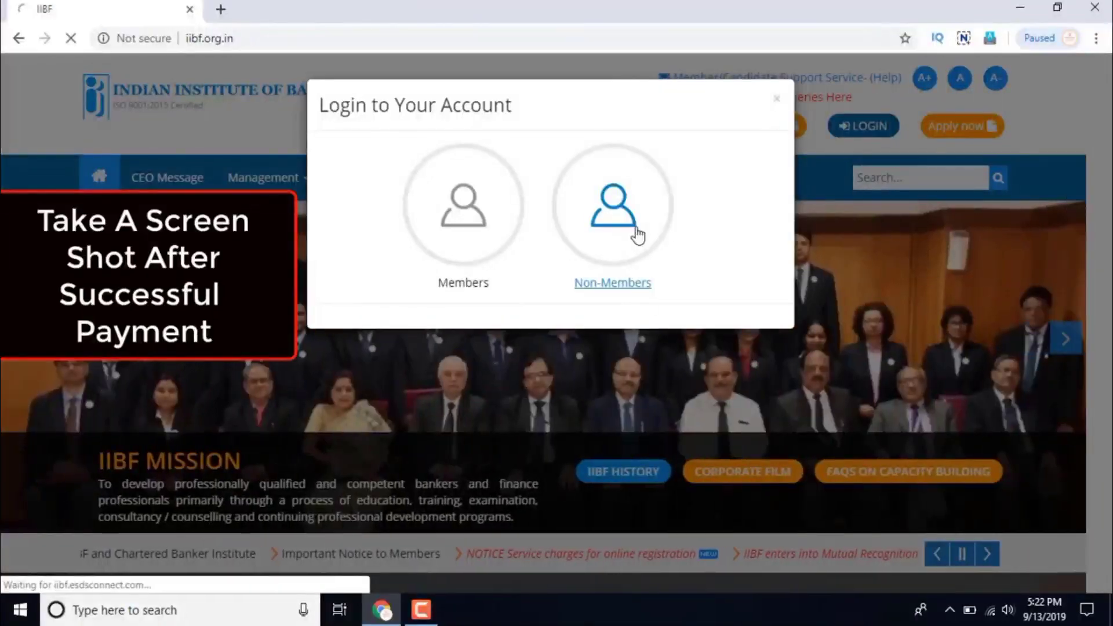